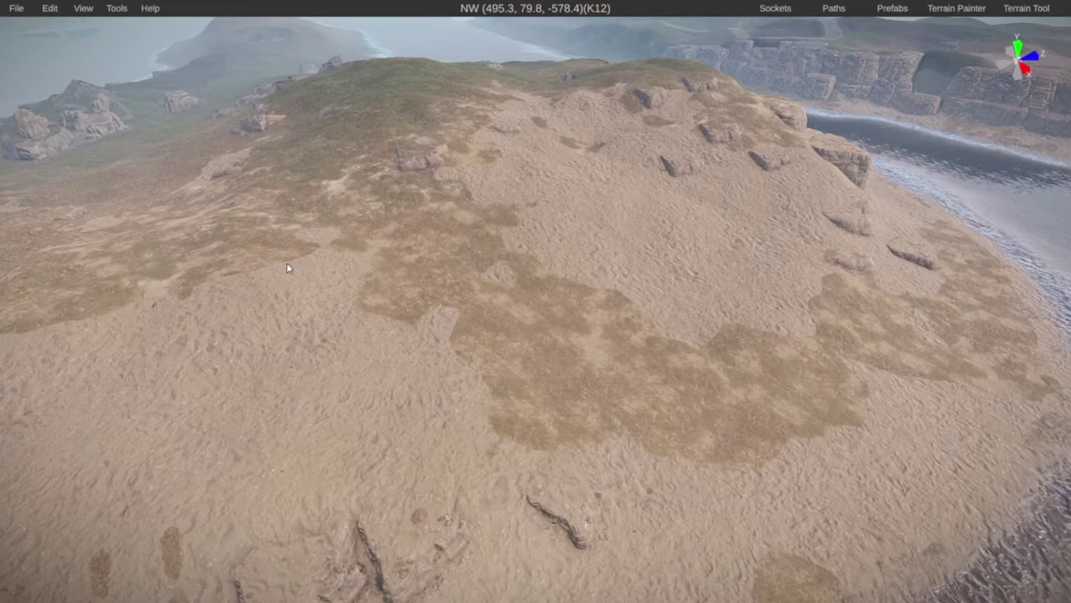
# Create a new path of type River along the grassy shoreline
pyautogui.moveTo(287, 265); pyautogui.dragTo(466, 357, button='right')
pyautogui.press('a')
pyautogui.press('s')
pyautogui.press('a')
pyautogui.moveTo(123, 352); pyautogui.dragTo(9, 428, button='right')
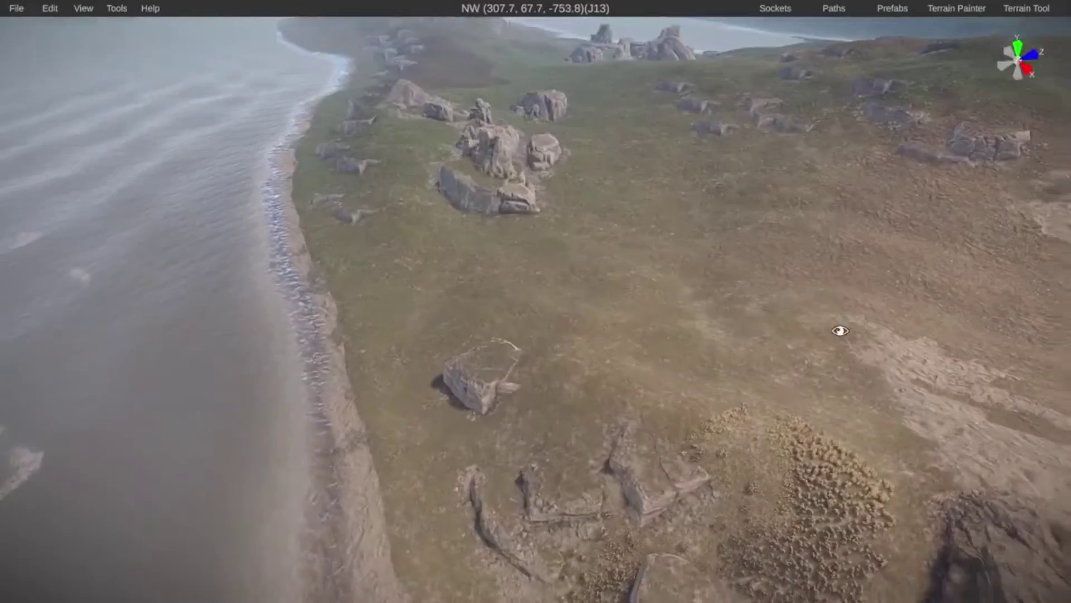
pyautogui.moveTo(839, 330); pyautogui.dragTo(550, 258, button='right')
pyautogui.press('w')
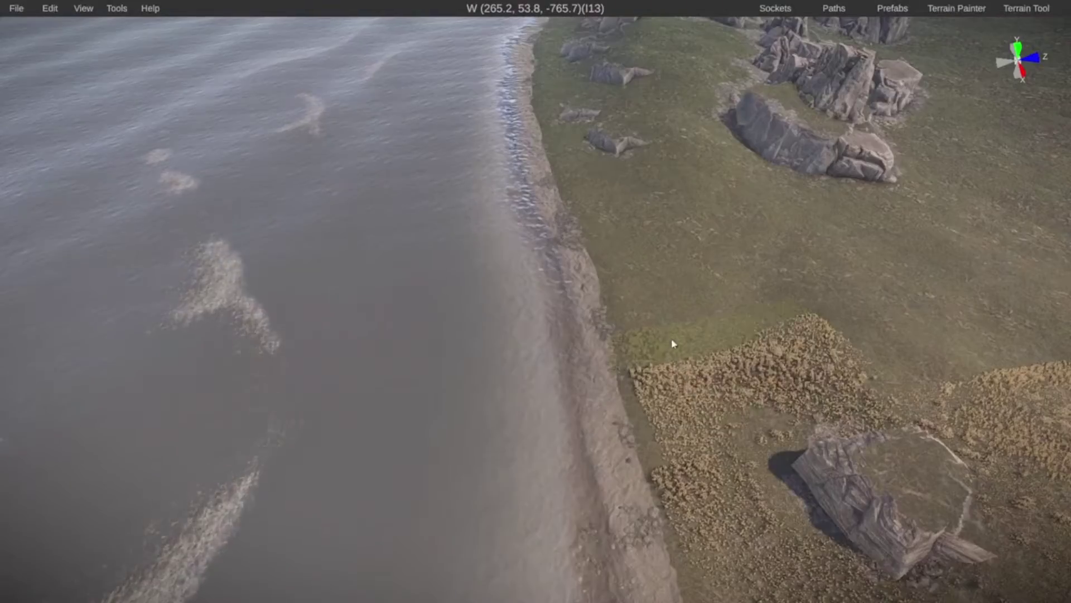
pyautogui.click(834, 8)
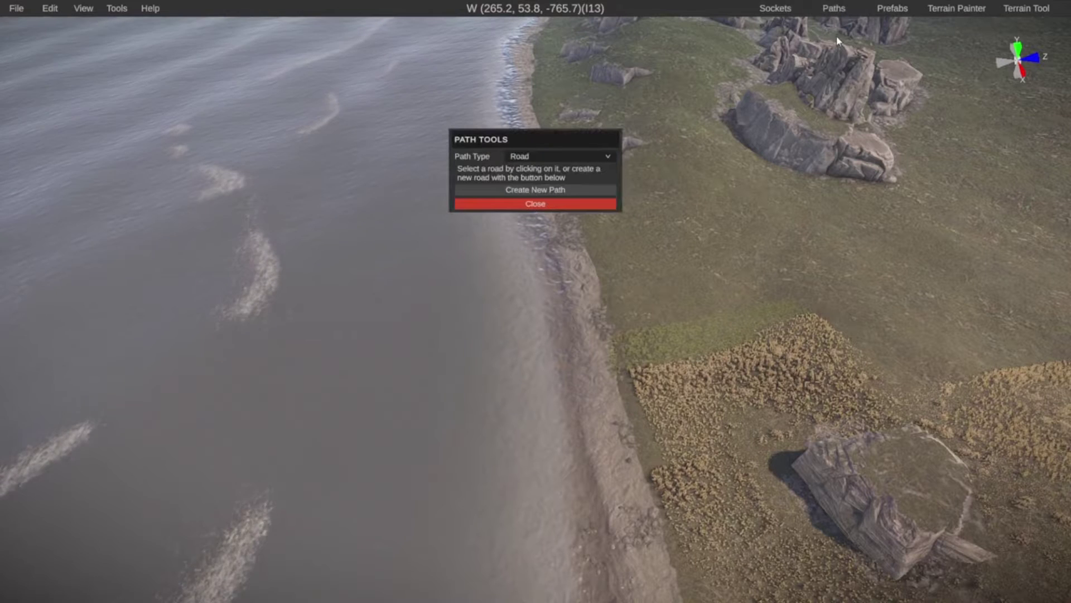
pyautogui.click(539, 161)
pyautogui.click(521, 181)
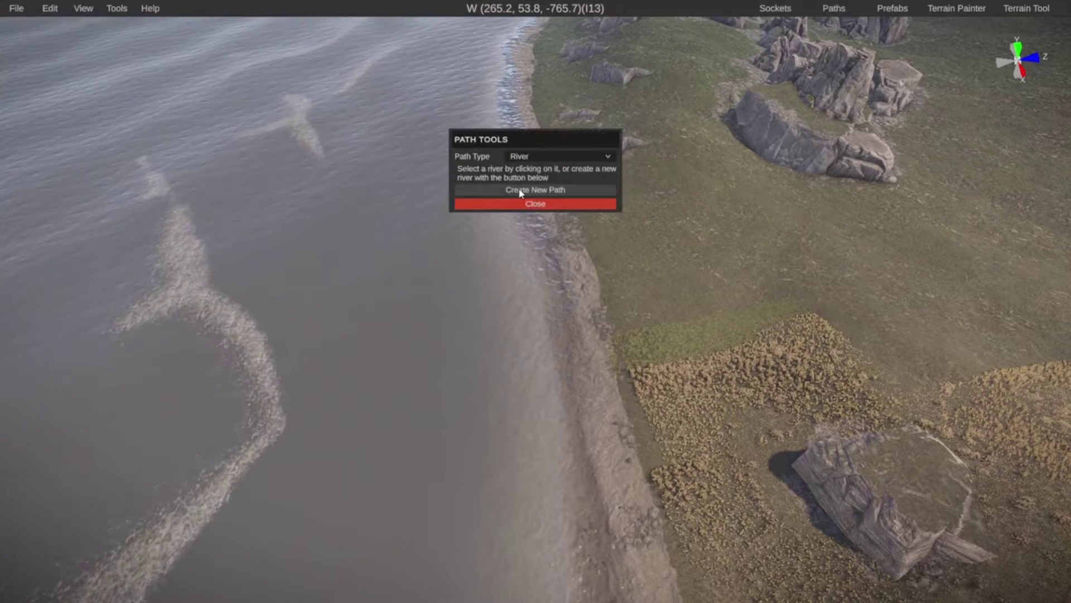
pyautogui.click(519, 190)
pyautogui.moveTo(514, 136); pyautogui.dragTo(857, 152)
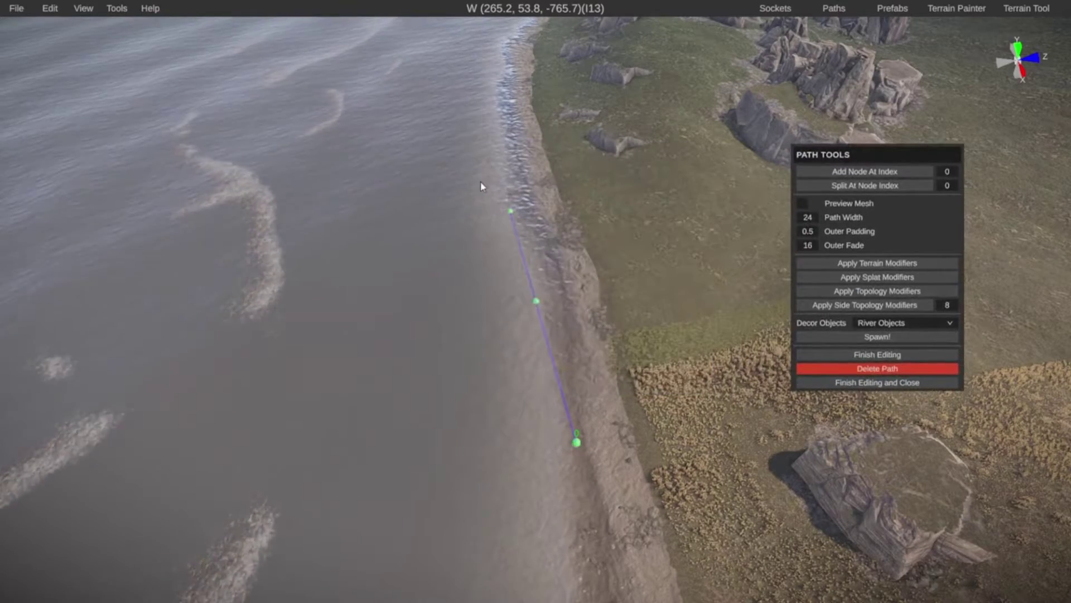
# Move the river path's first node along the shoreline to about X 215, Z -755
pyautogui.press('w')
pyautogui.moveTo(482, 187); pyautogui.dragTo(734, 277, button='right')
pyautogui.press('d')
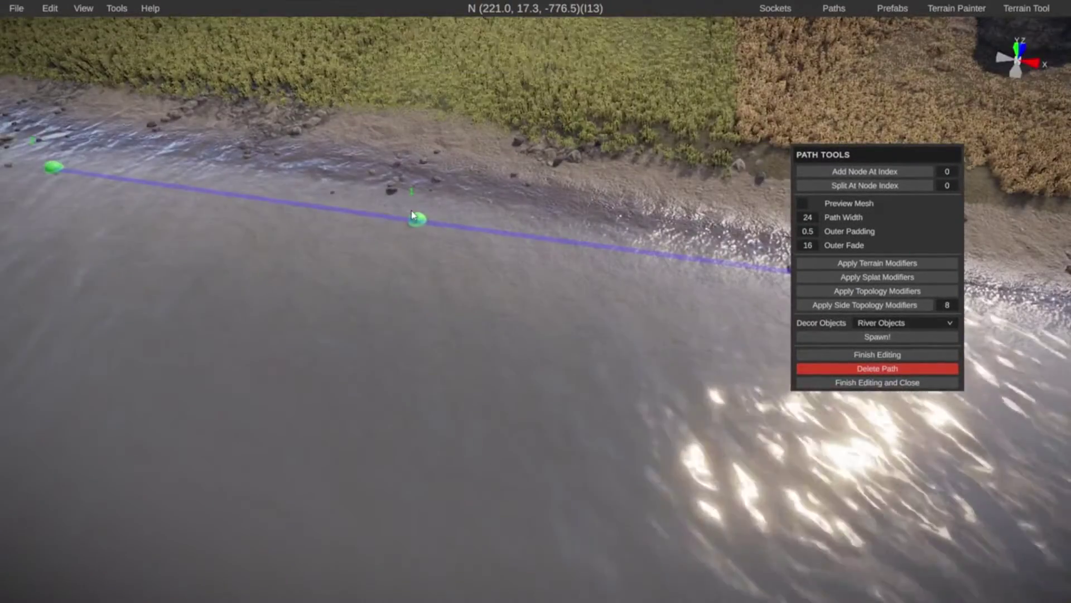
pyautogui.press('d')
pyautogui.press('w')
pyautogui.moveTo(411, 215); pyautogui.dragTo(599, 277, button='right')
pyautogui.press('s')
pyautogui.press('a')
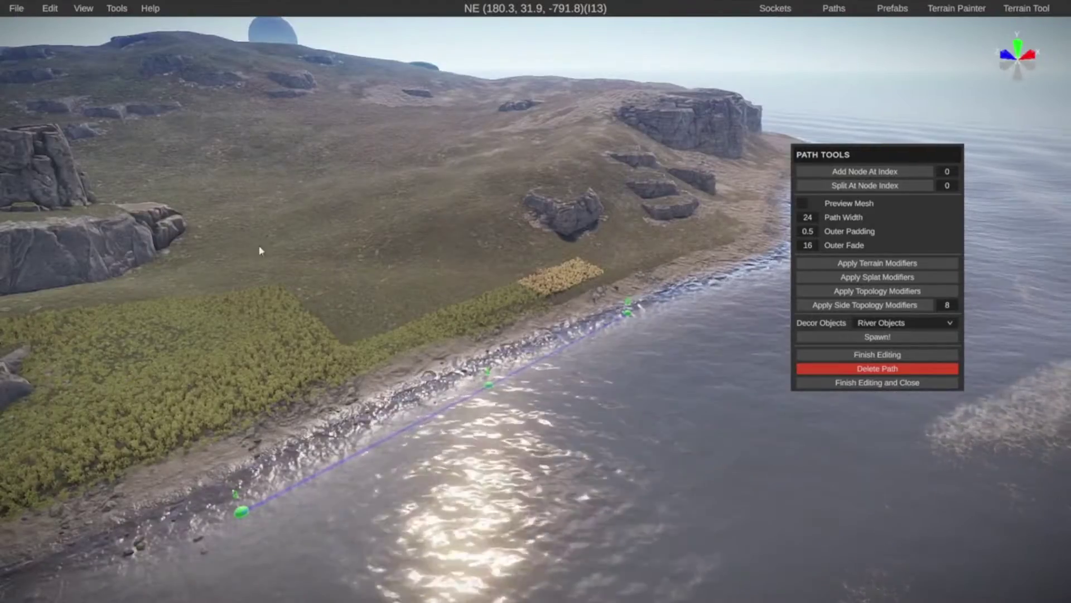
pyautogui.moveTo(380, 107); pyautogui.dragTo(506, 223, button='right')
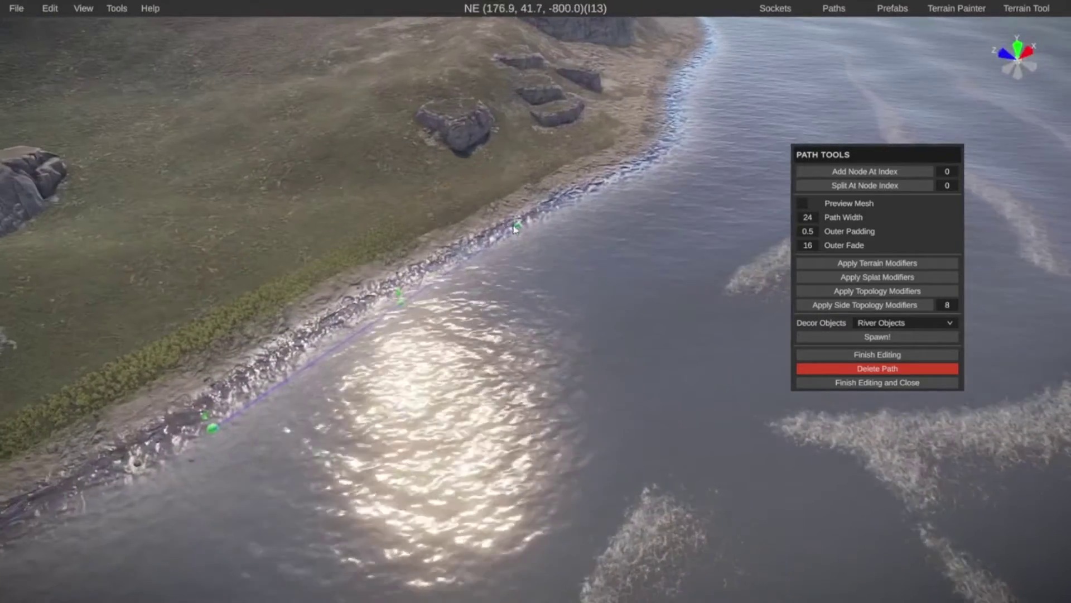
pyautogui.click(516, 225)
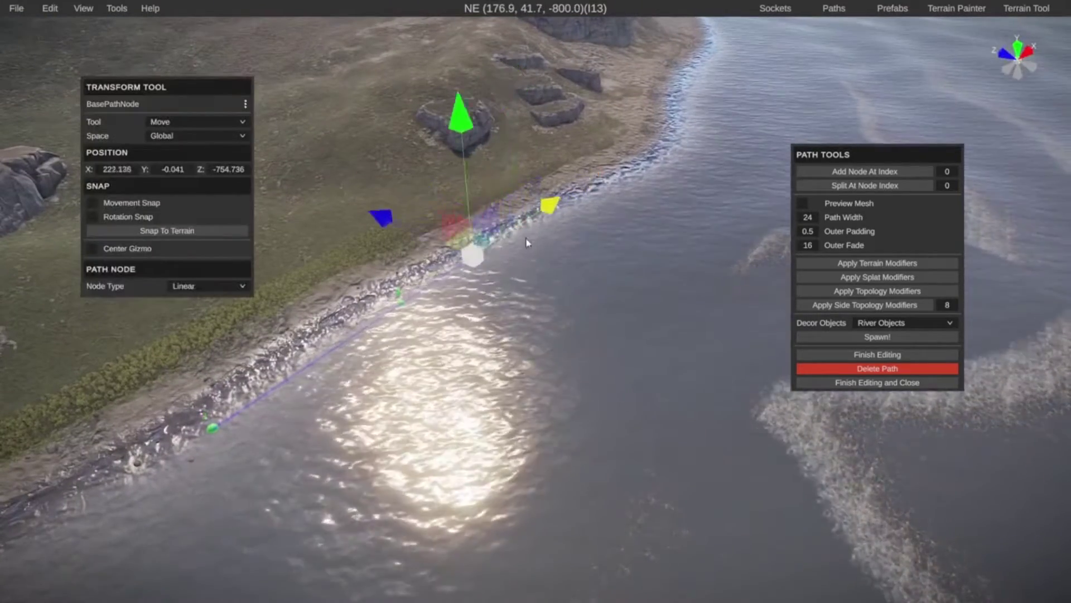
pyautogui.moveTo(526, 243); pyautogui.dragTo(487, 267)
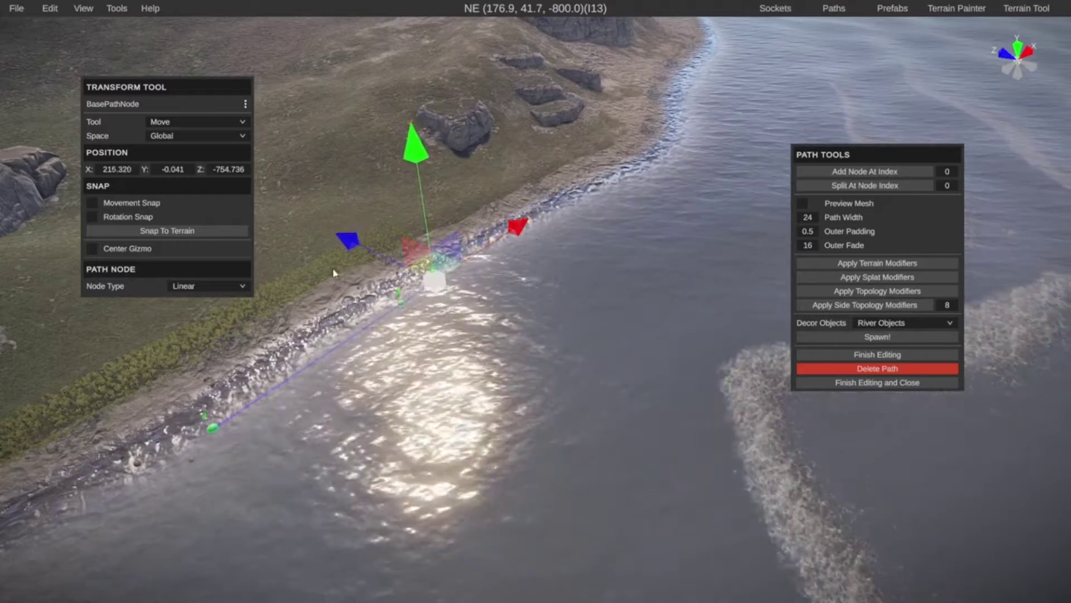
# Move the river path's middle node inland onto the vegetation, to about X 209, Y 2.4, Z -735
pyautogui.moveTo(320, 260); pyautogui.dragTo(108, 41)
pyautogui.moveTo(279, 335); pyautogui.dragTo(217, 258, button='right')
pyautogui.press('w')
pyautogui.moveTo(218, 258); pyautogui.dragTo(214, 271, button='right')
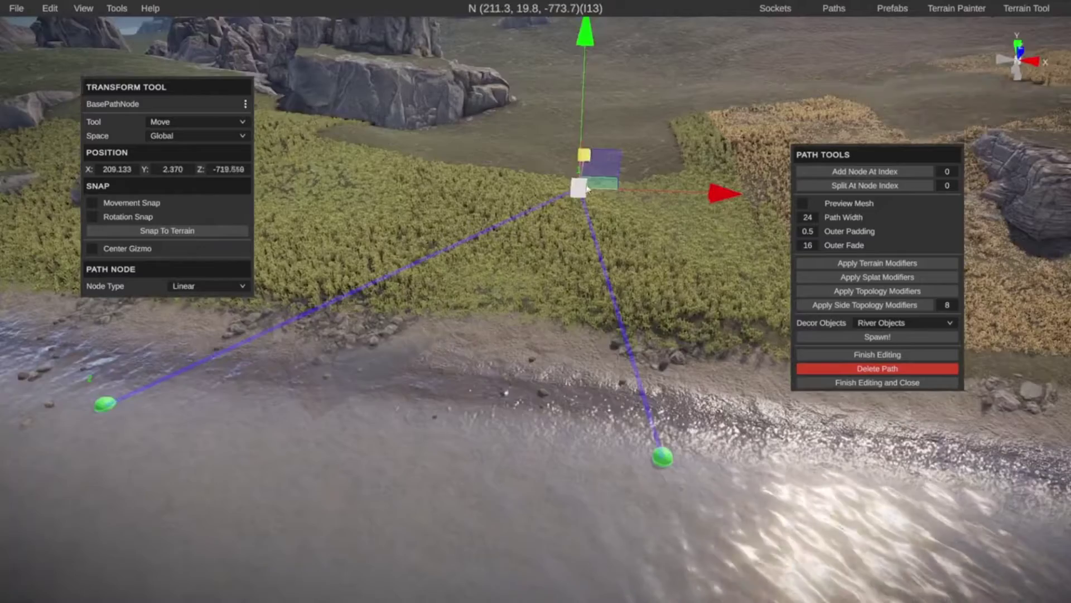
pyautogui.moveTo(579, 167); pyautogui.dragTo(576, 203)
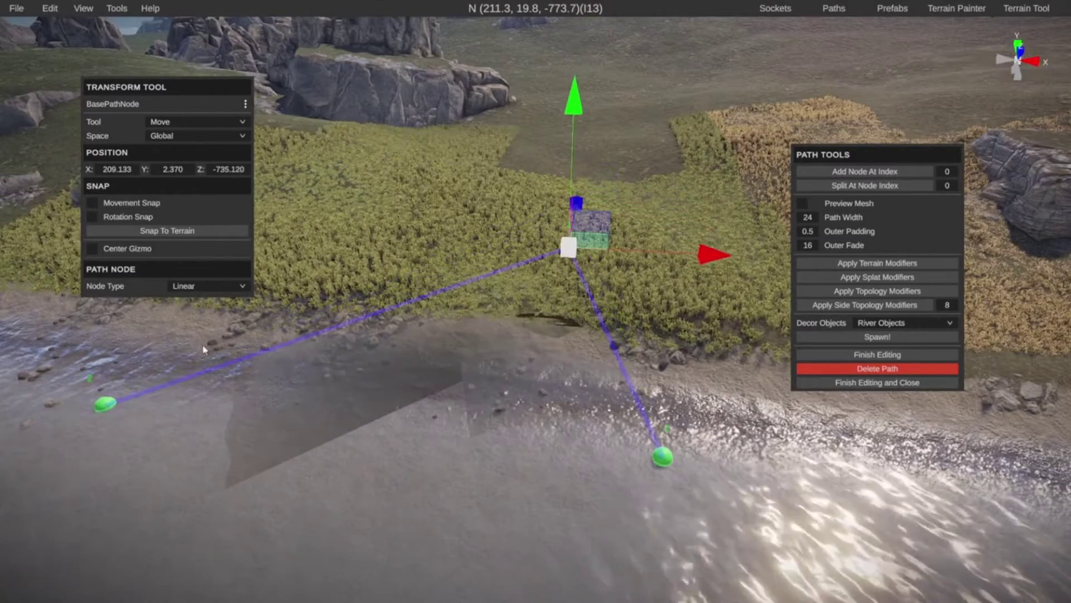
# Move the remaining shoreline end node inland beyond the middle node, to about X 220, Y 3.9, Z -722
pyautogui.click(104, 404)
pyautogui.moveTo(201, 330); pyautogui.dragTo(762, 148)
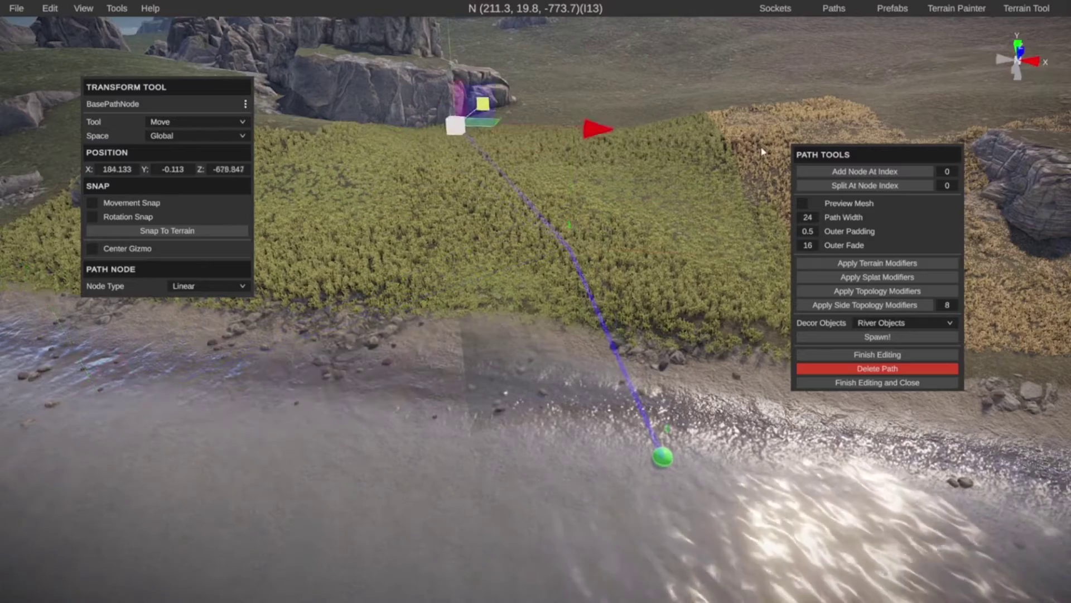
pyautogui.moveTo(598, 129); pyautogui.dragTo(814, 129)
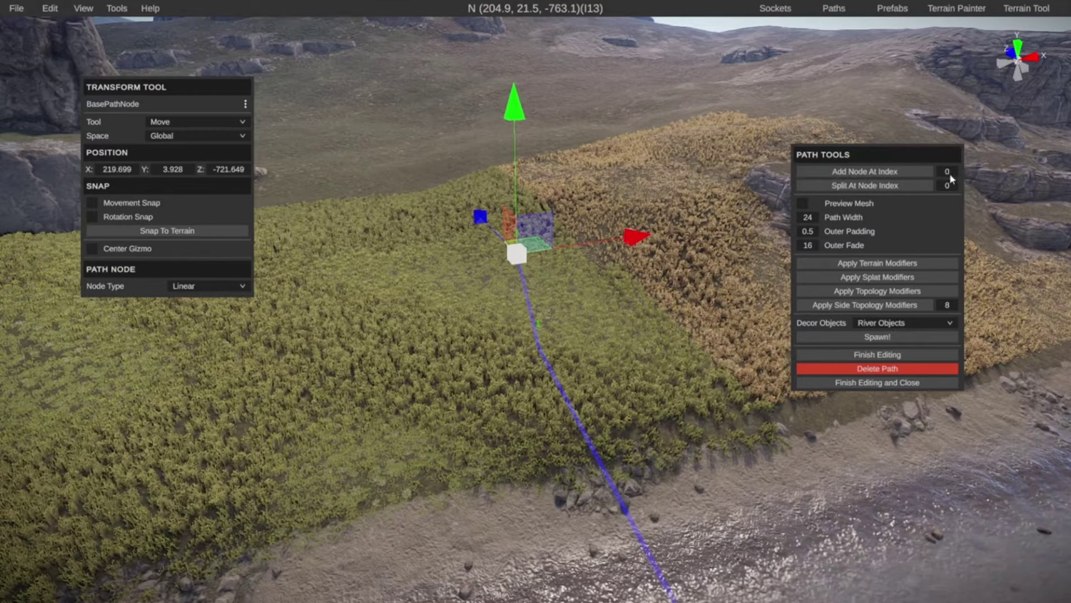
# Add a node at index 0 to extend the river path out into the sea
pyautogui.moveTo(536, 335); pyautogui.dragTo(770, 450, button='right')
pyautogui.press('s')
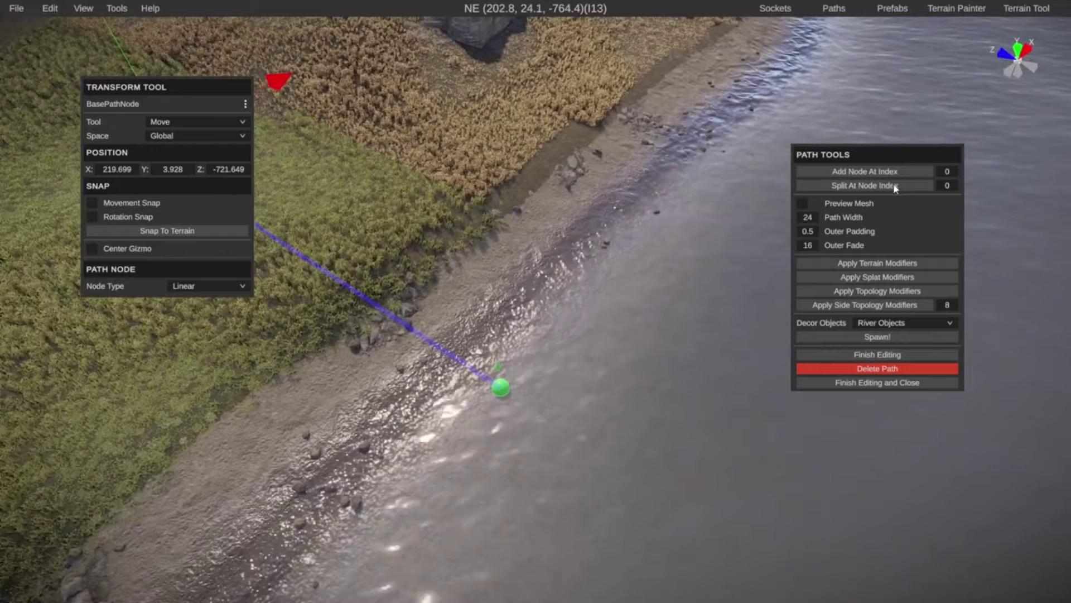
pyautogui.click(864, 175)
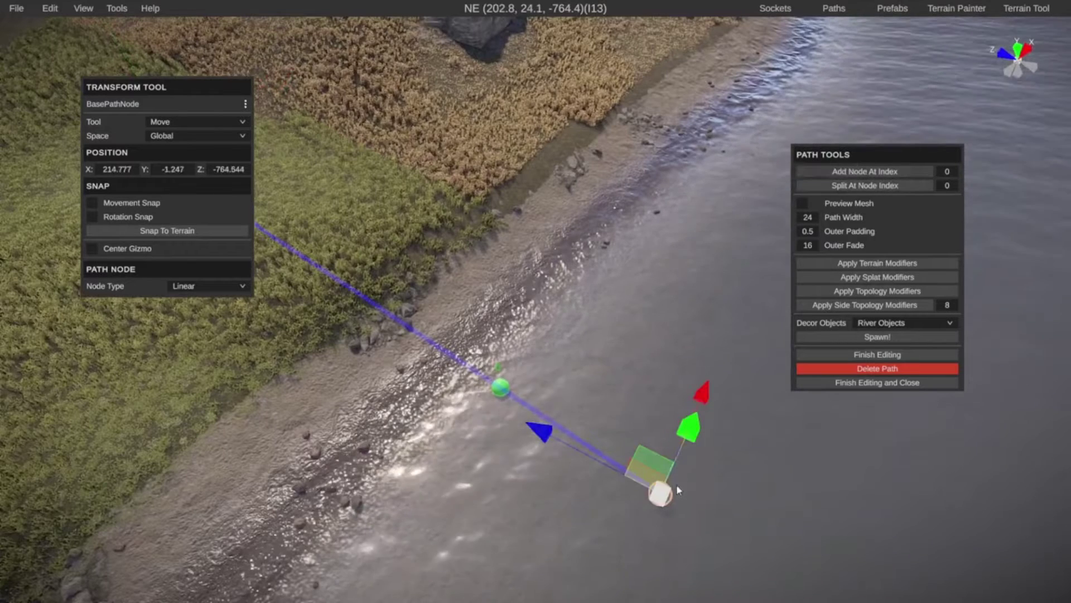
# Set the index for adding nodes to 3 and undo the last path edit
pyautogui.hotkey('ctrl', 'z')
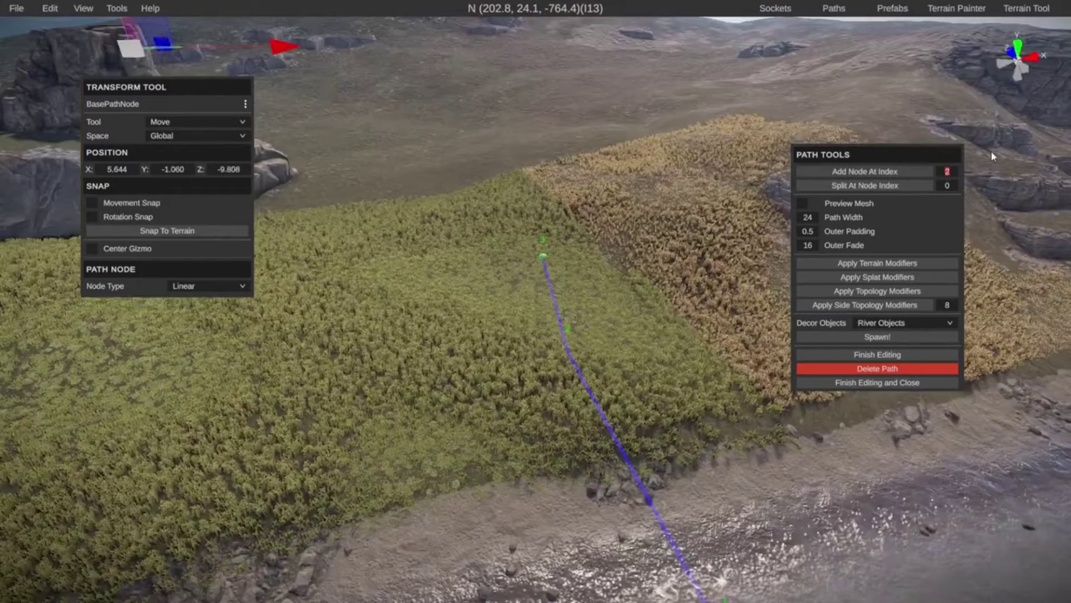
pyautogui.write('3')
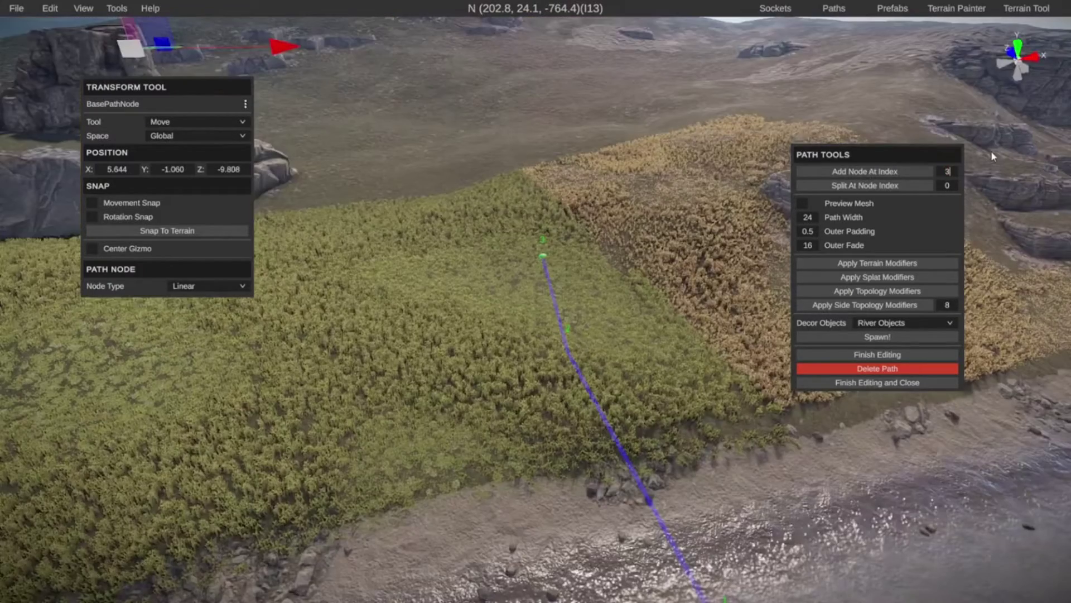
pyautogui.hotkey('ctrl', 'z')
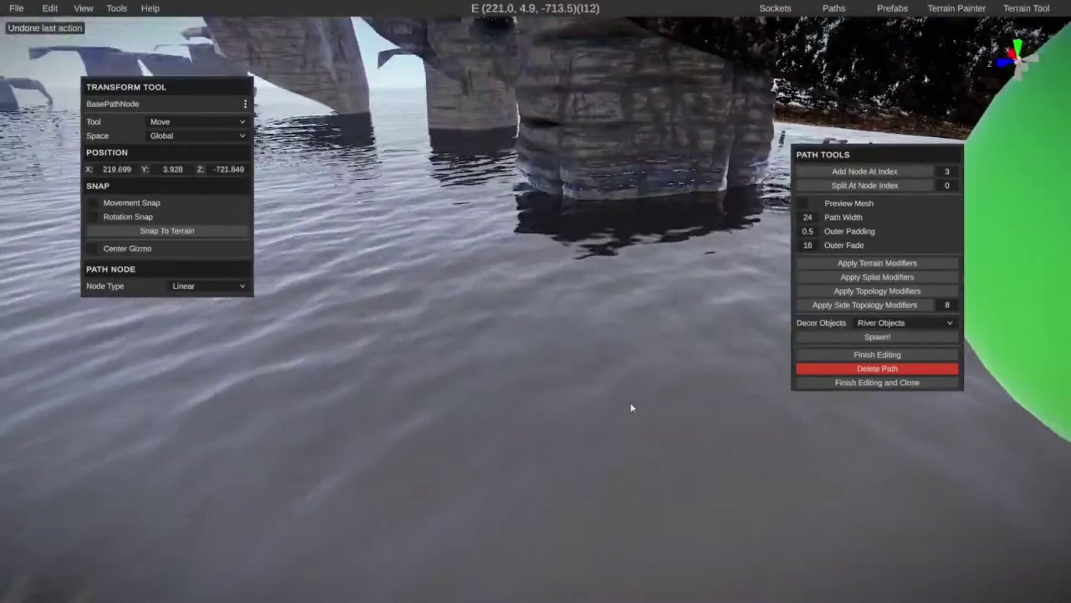
# Extend the river inland by moving the new end node to about X 230, Y 8.5, Z -677
pyautogui.moveTo(632, 408); pyautogui.dragTo(621, 313, button='right')
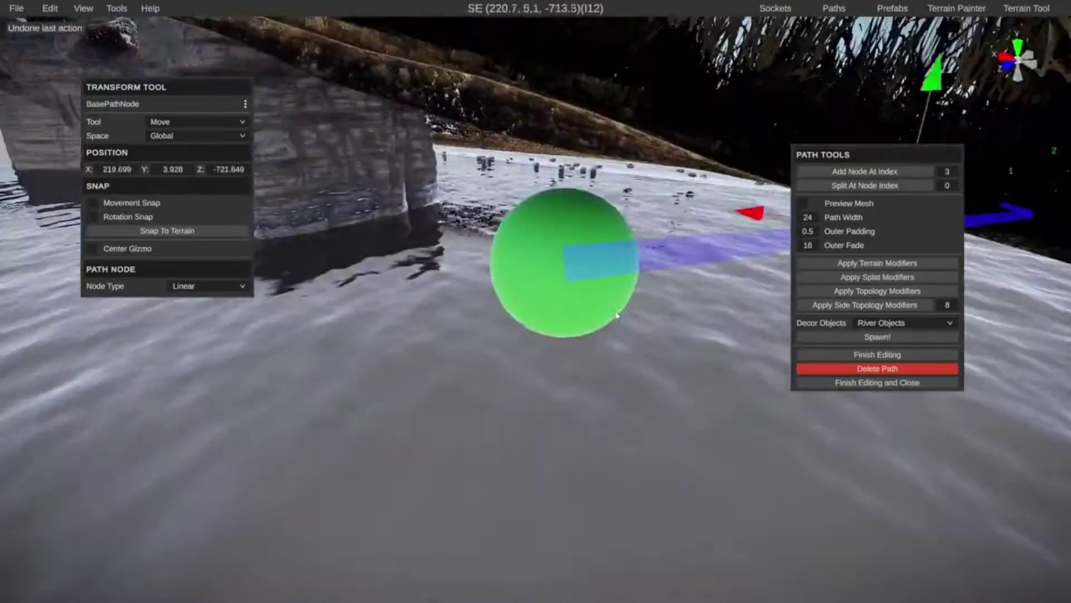
pyautogui.click(597, 293)
pyautogui.moveTo(357, 312); pyautogui.dragTo(312, 272)
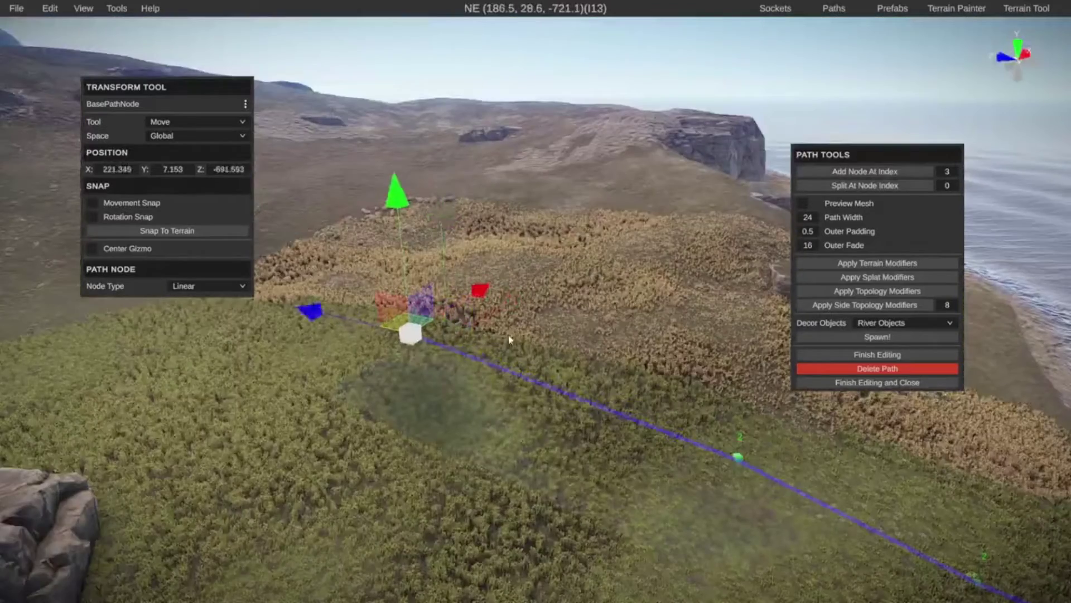
pyautogui.hotkey('ctrl', 'z')
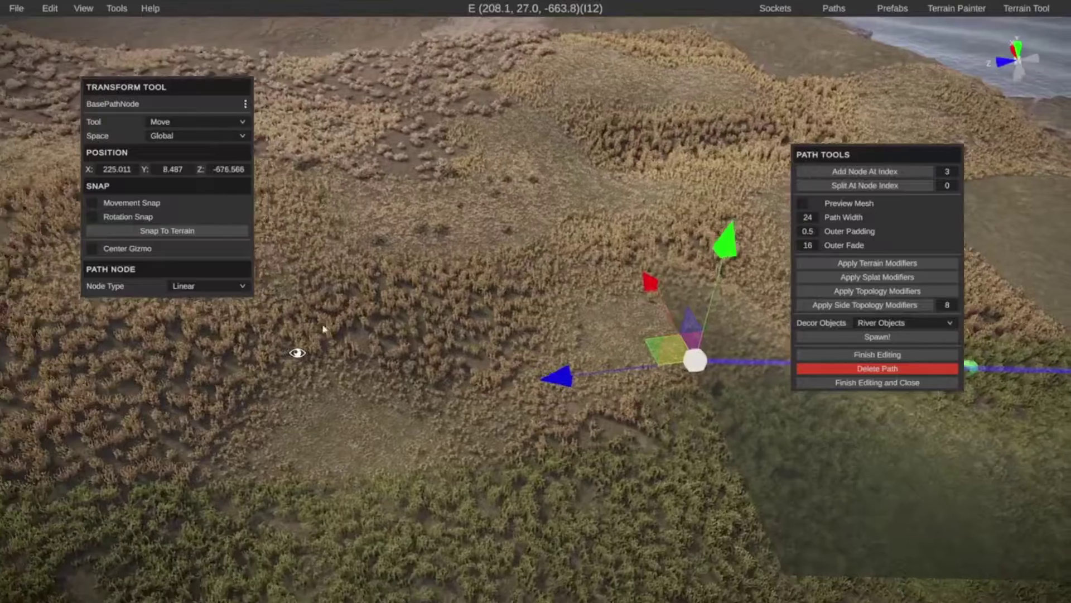
pyautogui.press('d')
pyautogui.moveTo(609, 292); pyautogui.dragTo(587, 209)
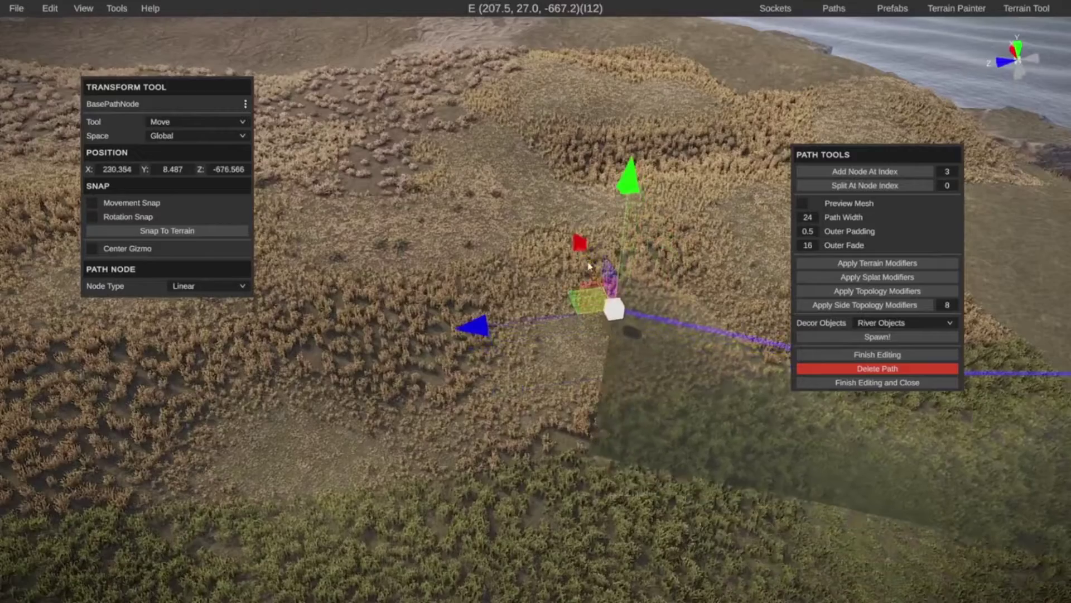
pyautogui.hotkey('ctrl', 'y')
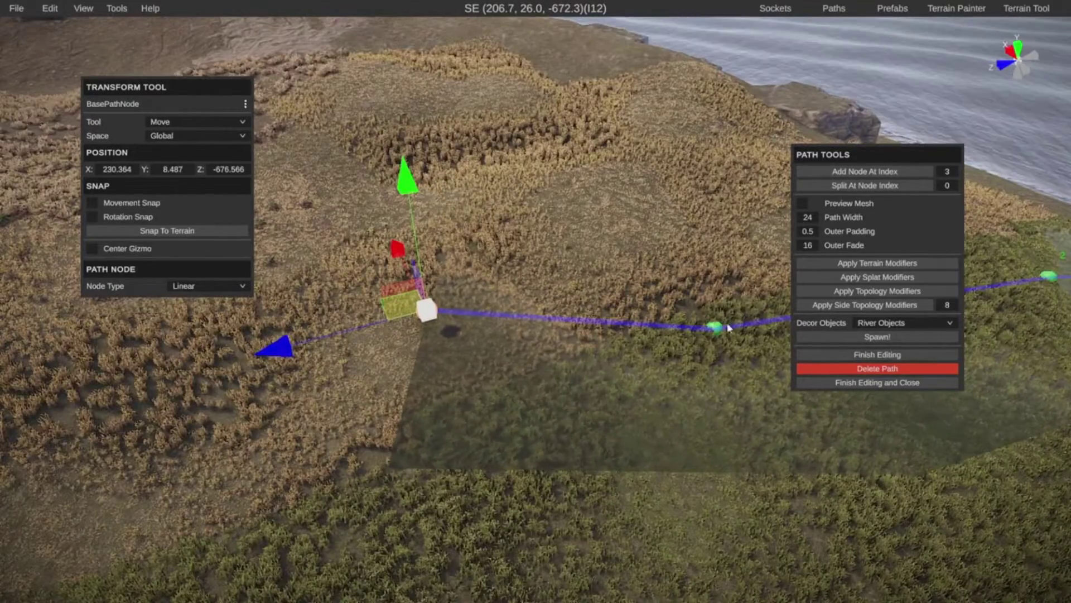
# Shift the inland end node further across the dry bushes to about X 237, Z -672
pyautogui.moveTo(495, 362); pyautogui.dragTo(658, 323, button='right')
pyautogui.press('a')
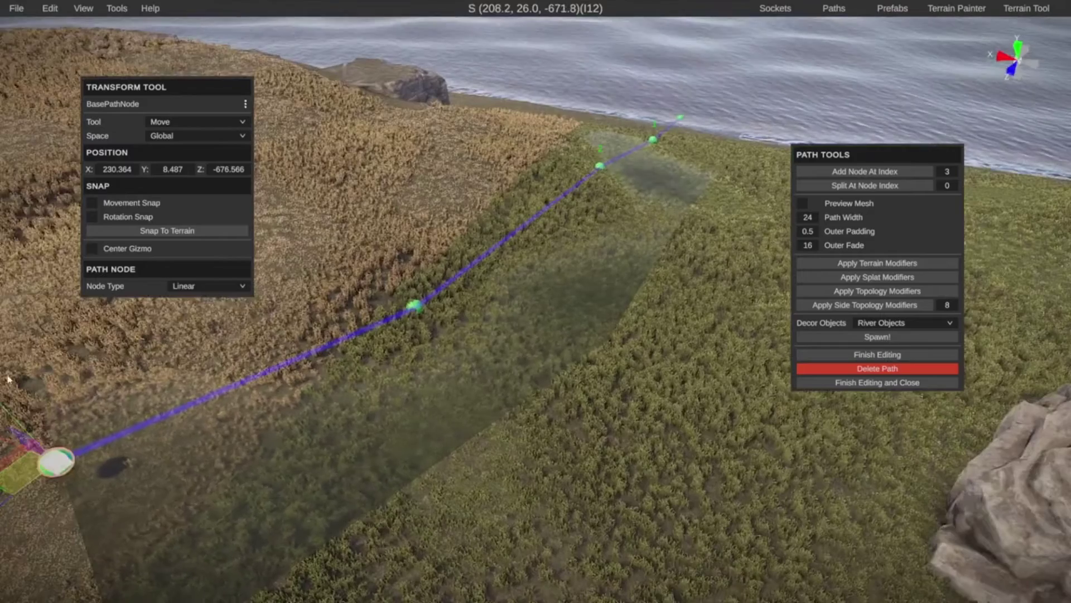
pyautogui.moveTo(608, 338); pyautogui.dragTo(331, 359, button='right')
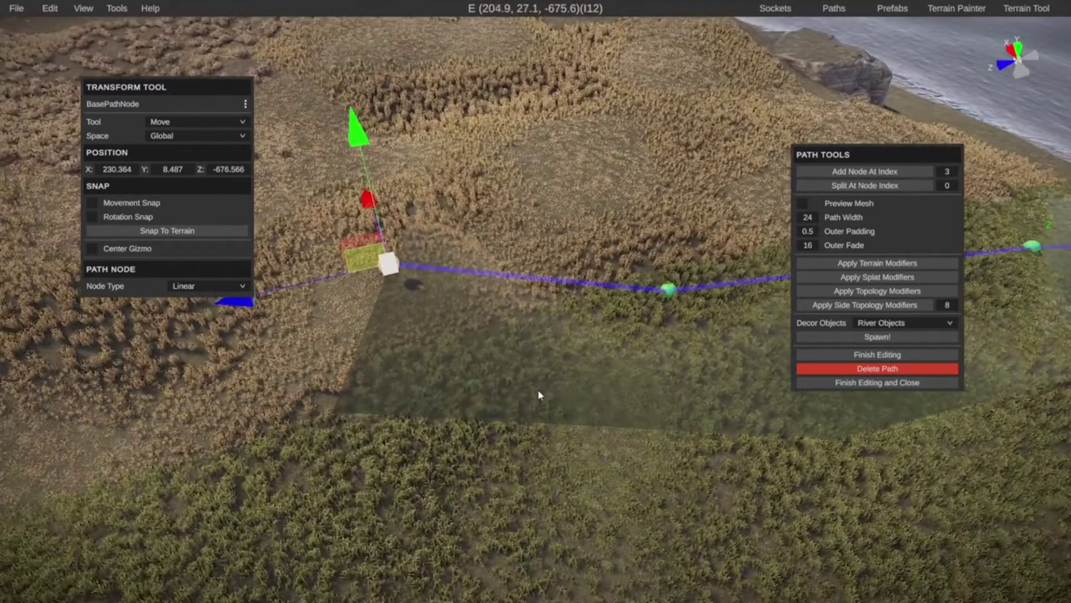
pyautogui.moveTo(539, 394); pyautogui.dragTo(656, 350, button='right')
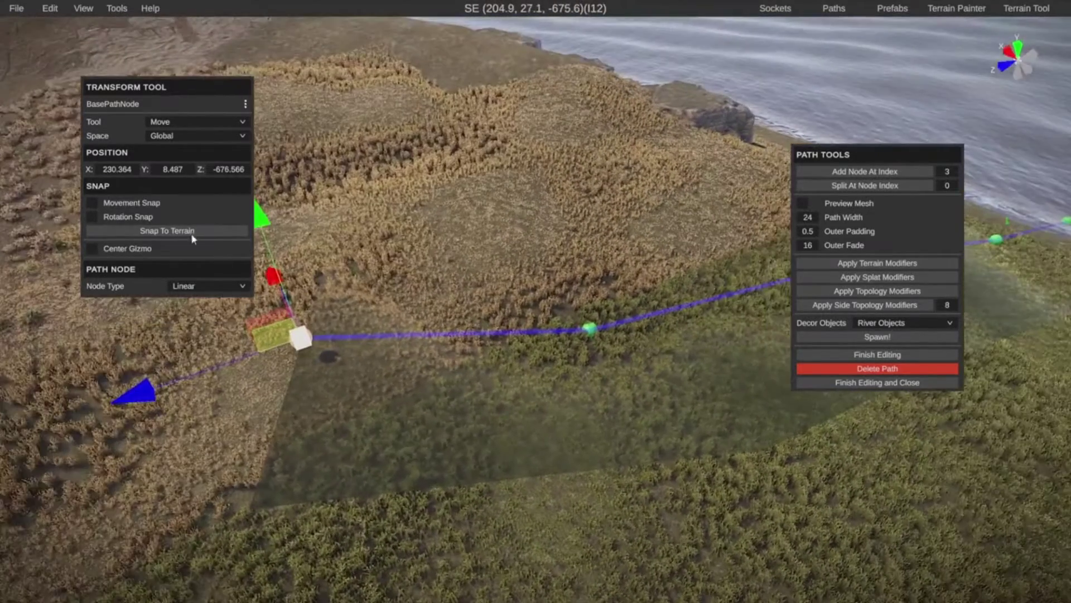
pyautogui.moveTo(370, 375); pyautogui.dragTo(615, 428, button='right')
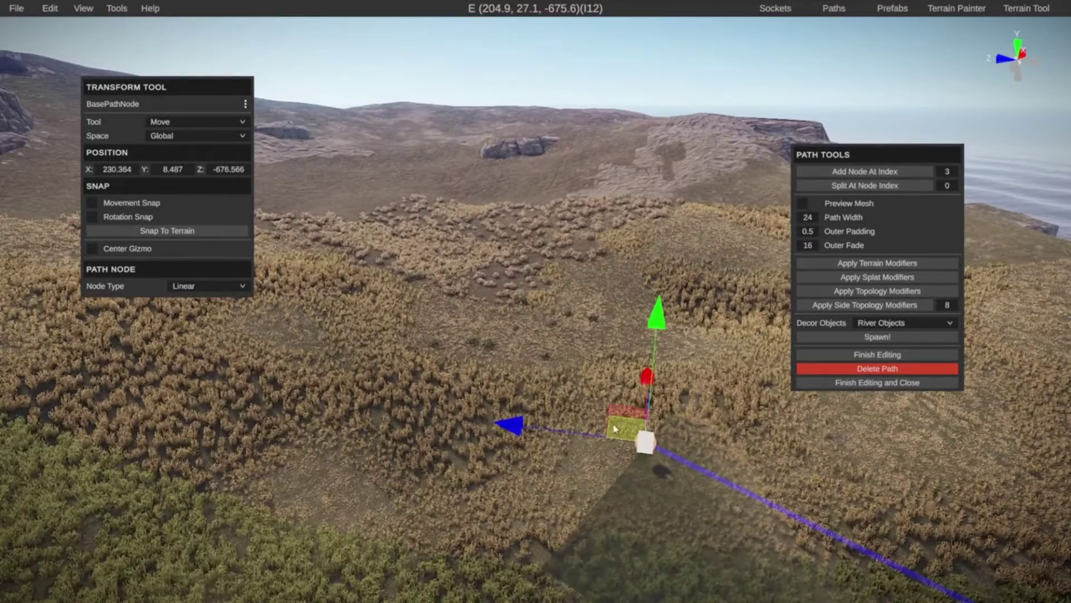
pyautogui.press('w')
pyautogui.press('a')
pyautogui.moveTo(453, 358); pyautogui.dragTo(809, 479, button='right')
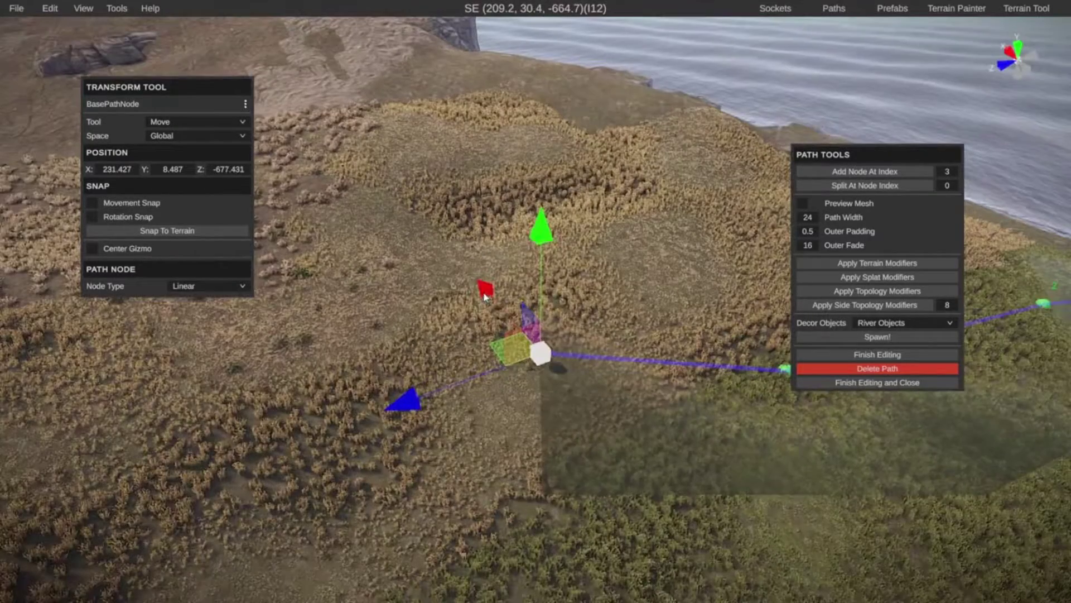
pyautogui.moveTo(484, 294); pyautogui.dragTo(447, 284)
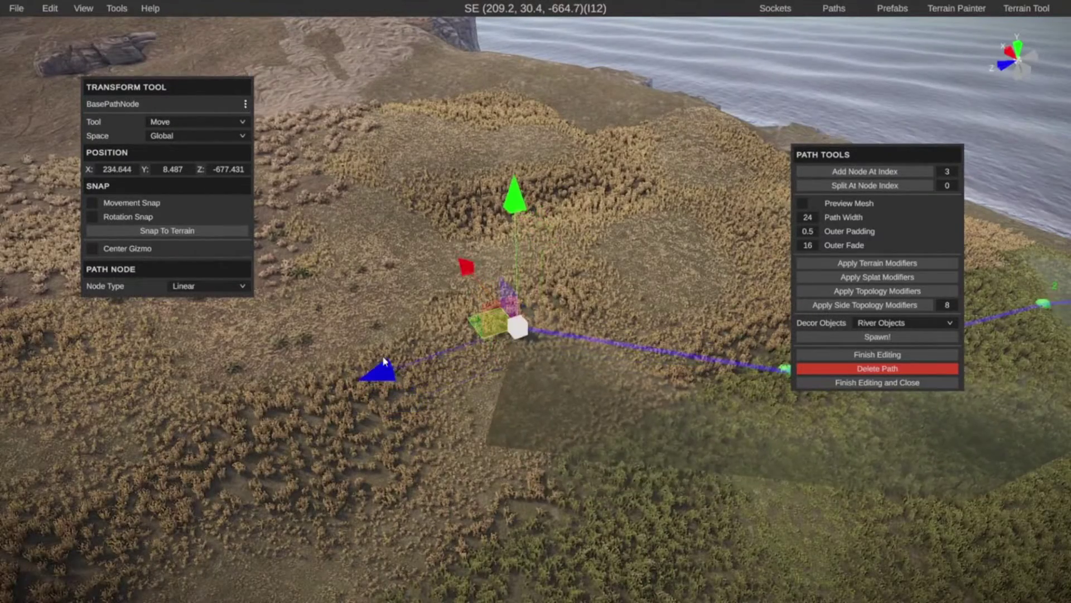
pyautogui.moveTo(384, 362); pyautogui.dragTo(380, 324)
pyautogui.moveTo(401, 288); pyautogui.dragTo(389, 267)
pyautogui.moveTo(381, 356); pyautogui.dragTo(392, 355, button='right')
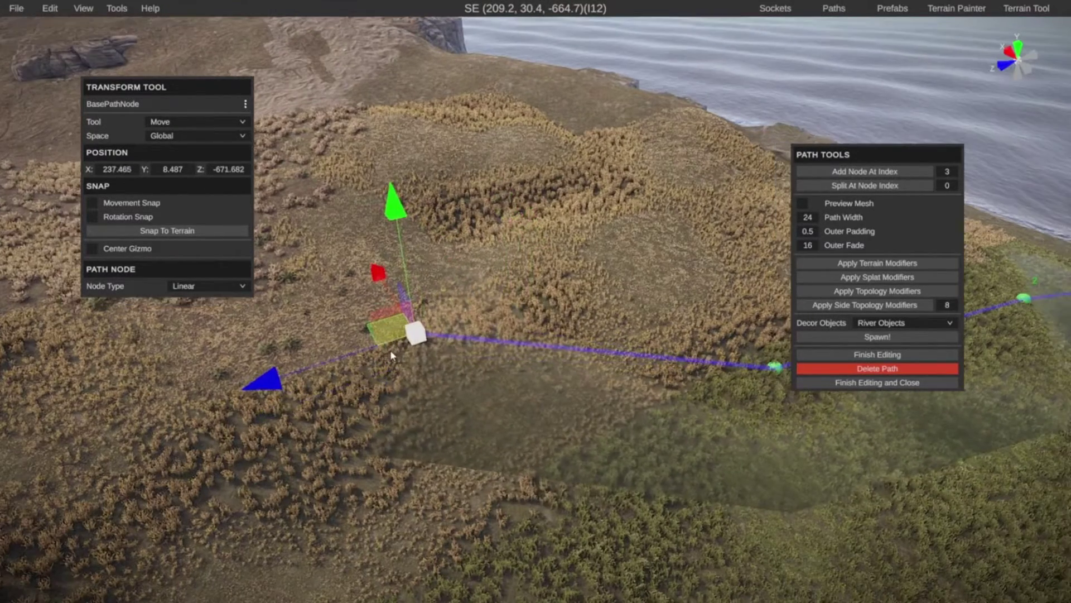
# Position the inland end node at about X 252, Z -658 and raise it to about Y 9.1
pyautogui.moveTo(474, 442); pyautogui.dragTo(591, 435, button='right')
pyautogui.press('a')
pyautogui.press('d')
pyautogui.moveTo(570, 370); pyautogui.dragTo(188, 372)
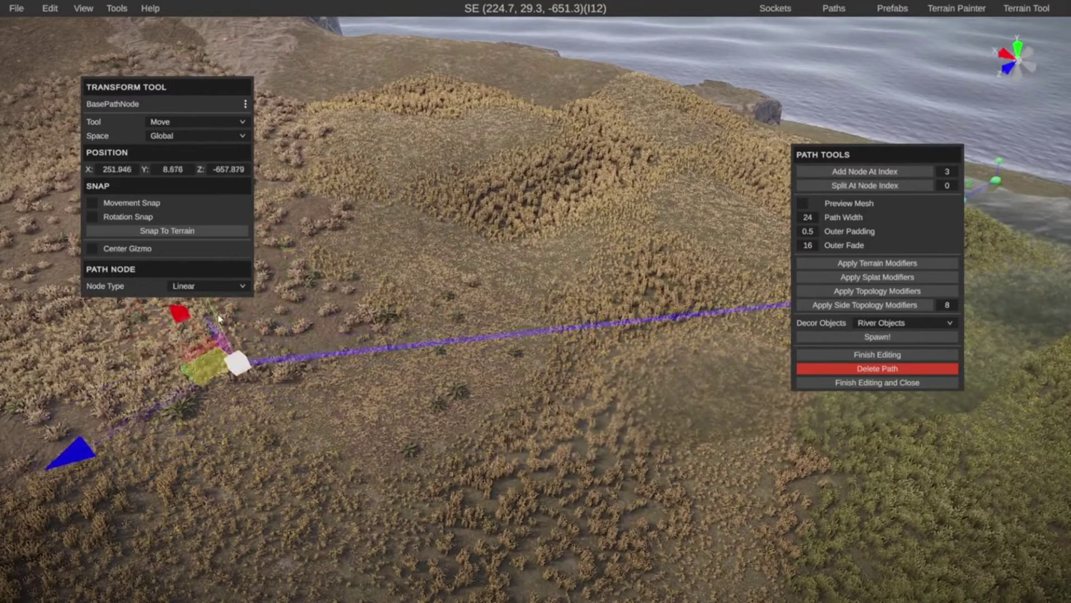
pyautogui.moveTo(219, 319); pyautogui.dragTo(216, 314)
# Review the river path from the coast and read the description of its Outer Padding setting
pyautogui.press('s')
pyautogui.moveTo(263, 364); pyautogui.dragTo(154, 337, button='right')
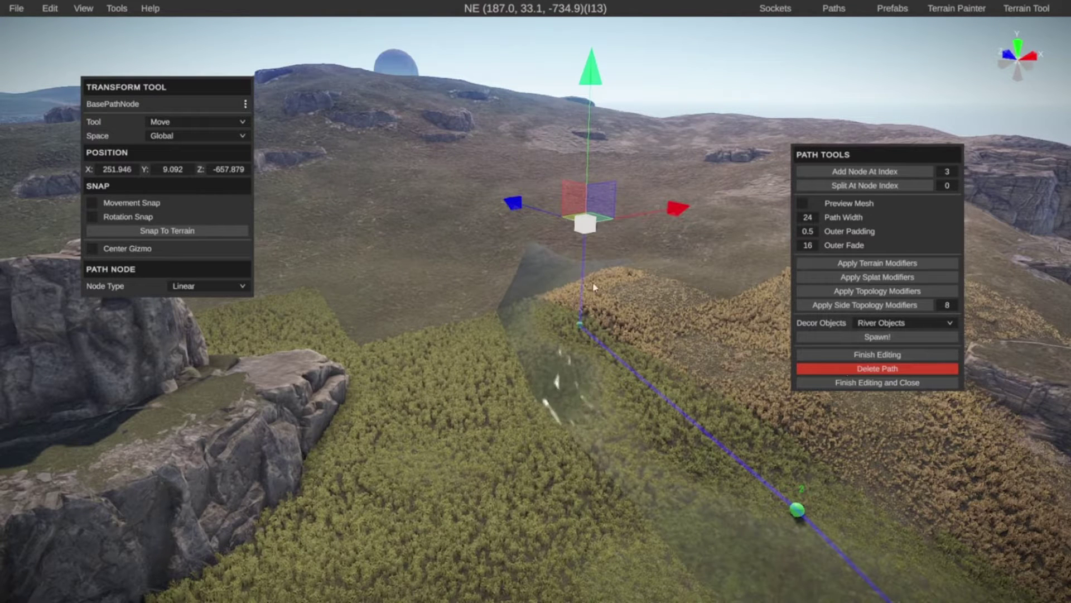
pyautogui.moveTo(873, 151); pyautogui.dragTo(863, 160)
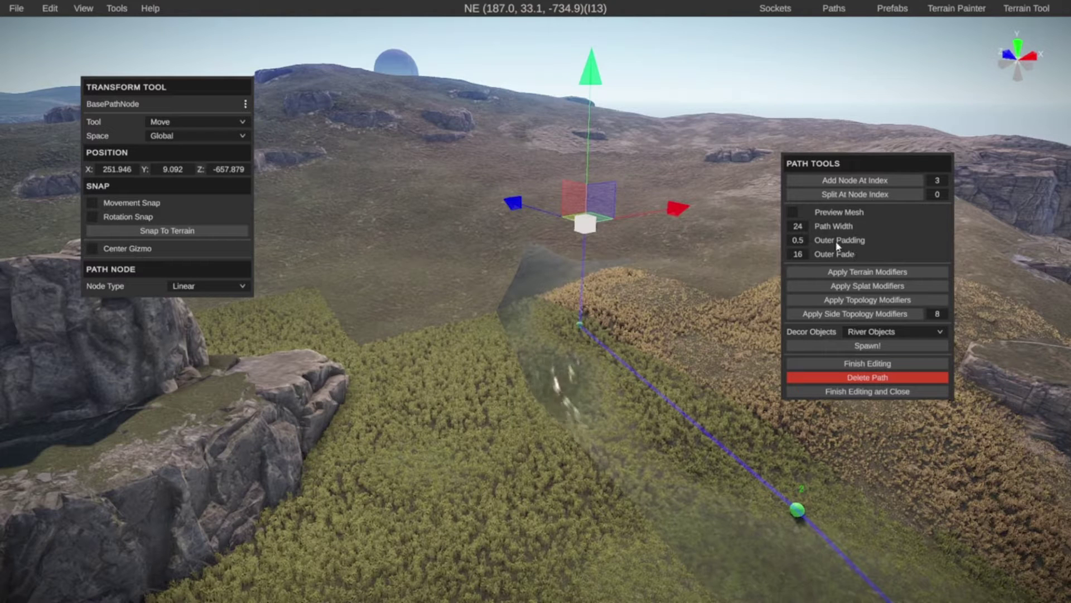
pyautogui.moveTo(852, 248)
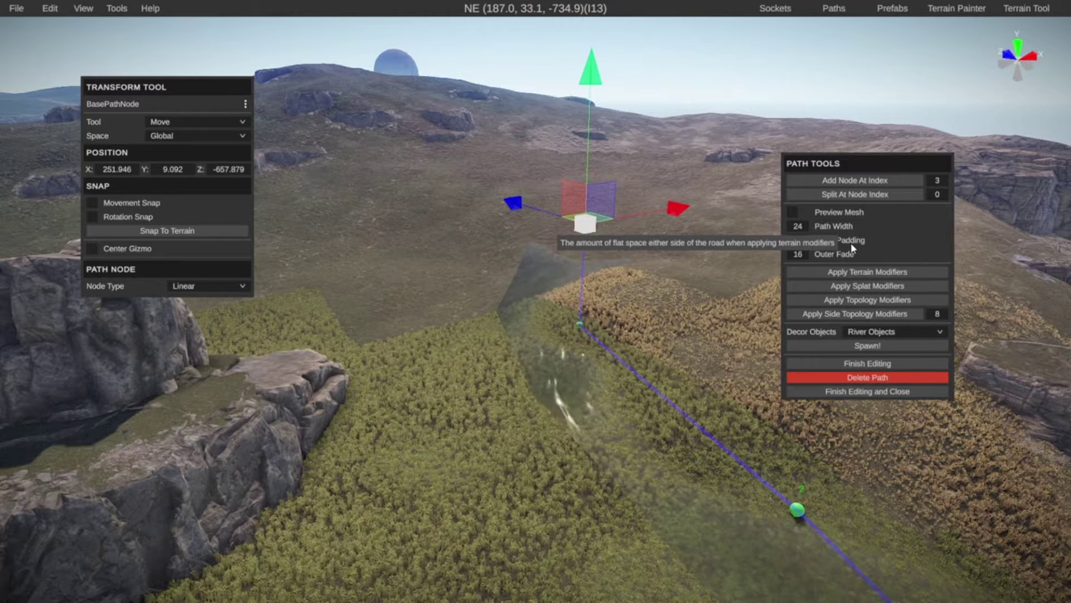
# Apply the terrain modifiers and the splat modifiers to the river path
pyautogui.click(852, 275)
pyautogui.moveTo(610, 389); pyautogui.dragTo(837, 435, button='right')
pyautogui.press('a')
pyautogui.press('a')
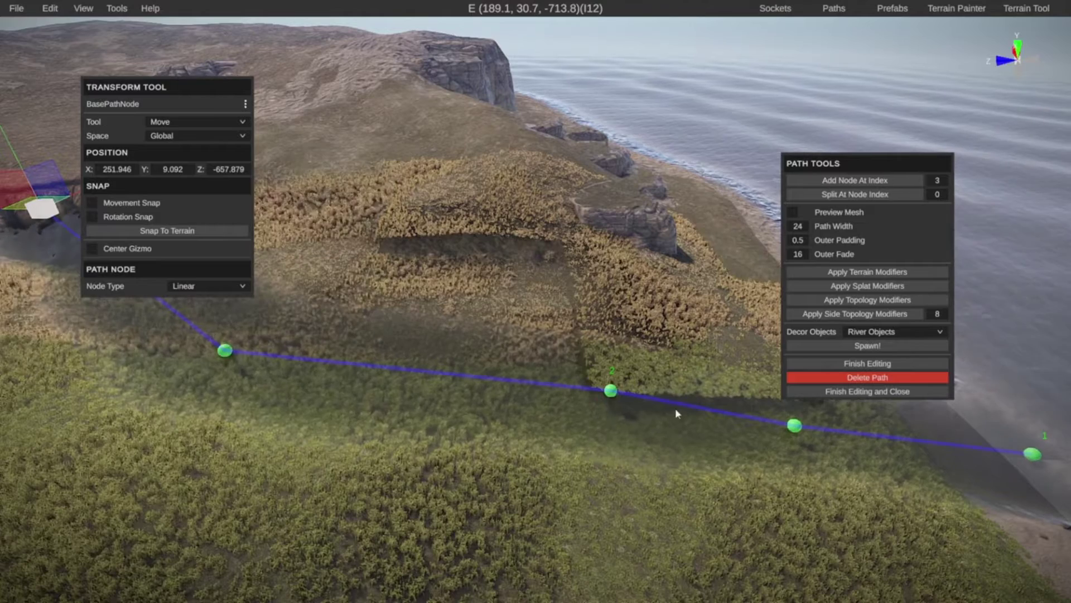
pyautogui.moveTo(86, 286); pyautogui.dragTo(414, 382, button='right')
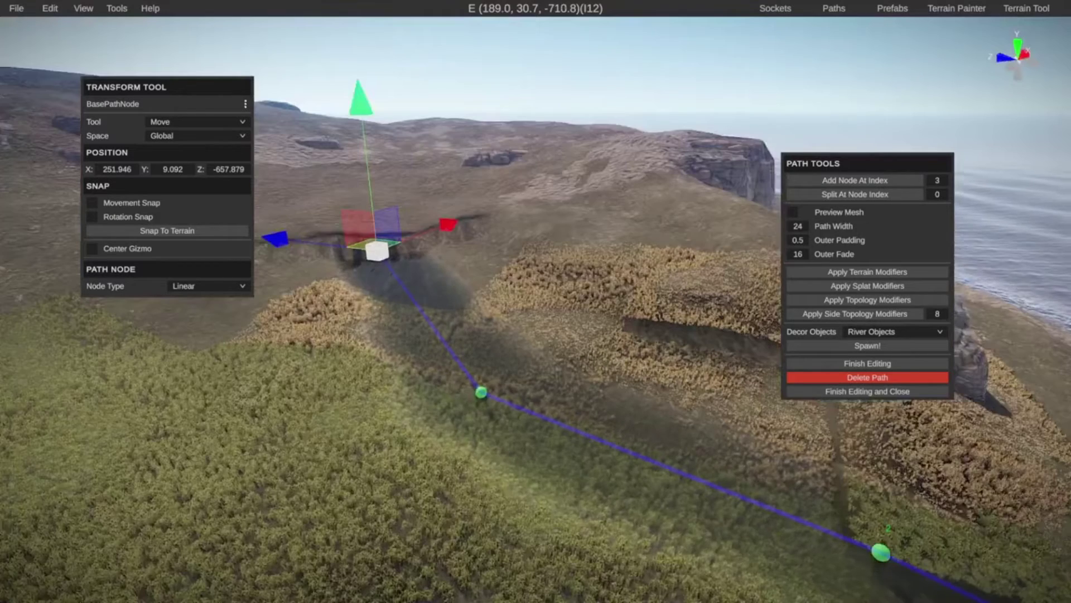
pyautogui.moveTo(983, 276); pyautogui.dragTo(1000, 278, button='right')
pyautogui.press('d')
pyautogui.click(852, 287)
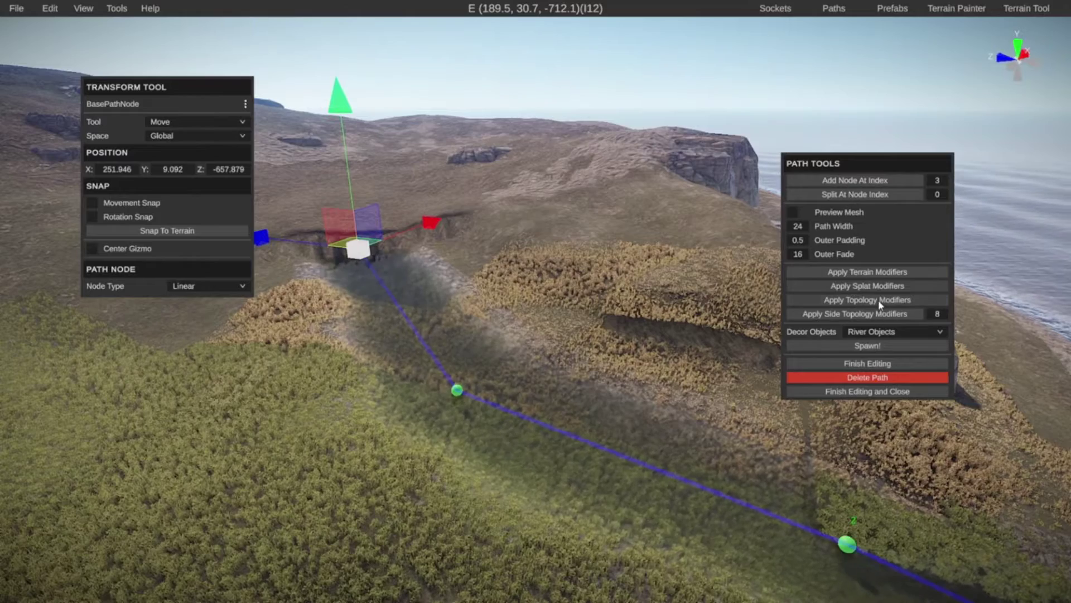
# Apply the side topology modifiers with a value of 8, spawn the River Objects along the path and finish editing the river
pyautogui.moveTo(607, 494); pyautogui.dragTo(697, 480, button='right')
pyautogui.press('s')
pyautogui.press('d')
pyautogui.press('w')
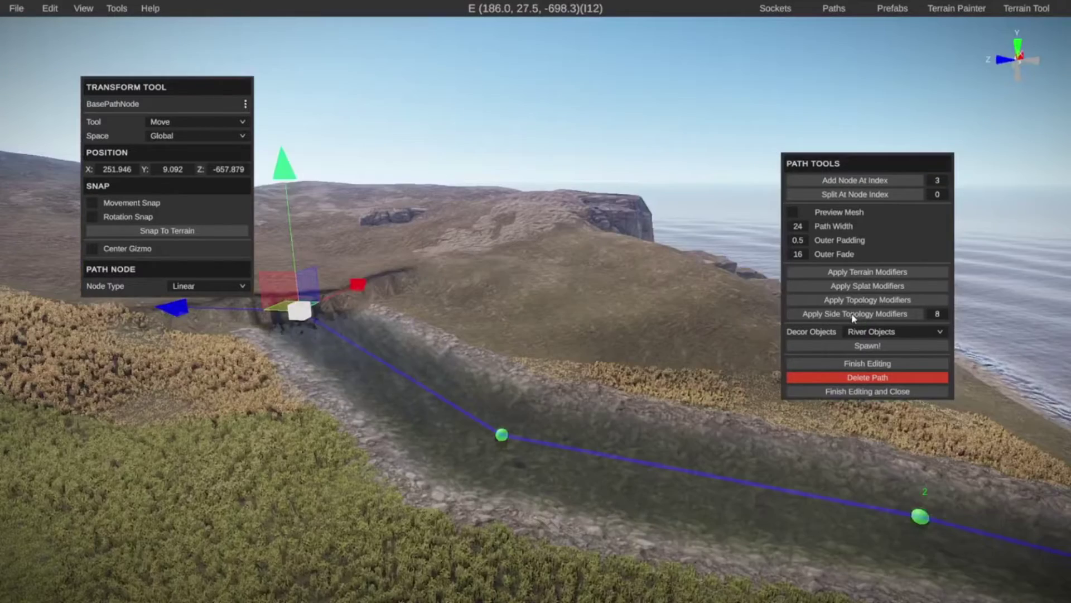
pyautogui.click(852, 317)
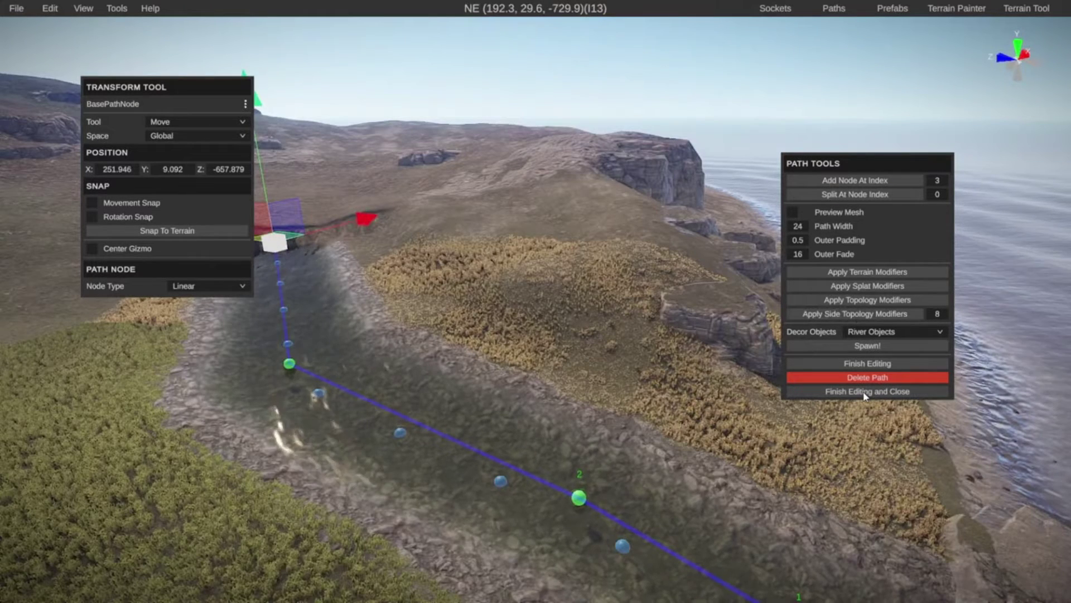
pyautogui.click(865, 392)
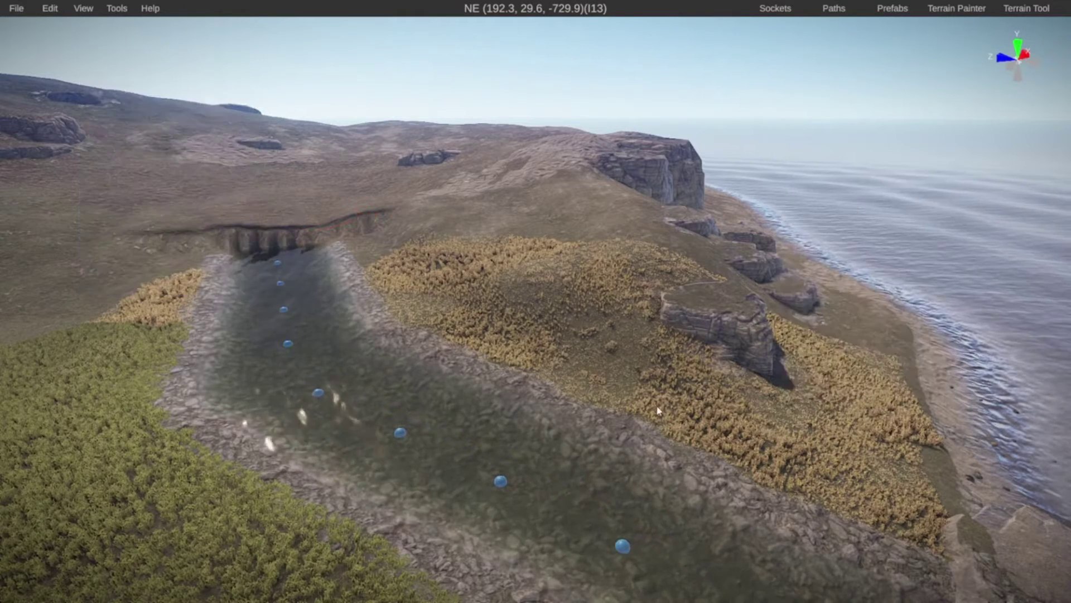
# Try to smooth the steep terrain edge at the river's inland end with a size 5 Smooth brush, and undo the stroke
pyautogui.moveTo(658, 411); pyautogui.dragTo(586, 403, button='right')
pyautogui.press('d')
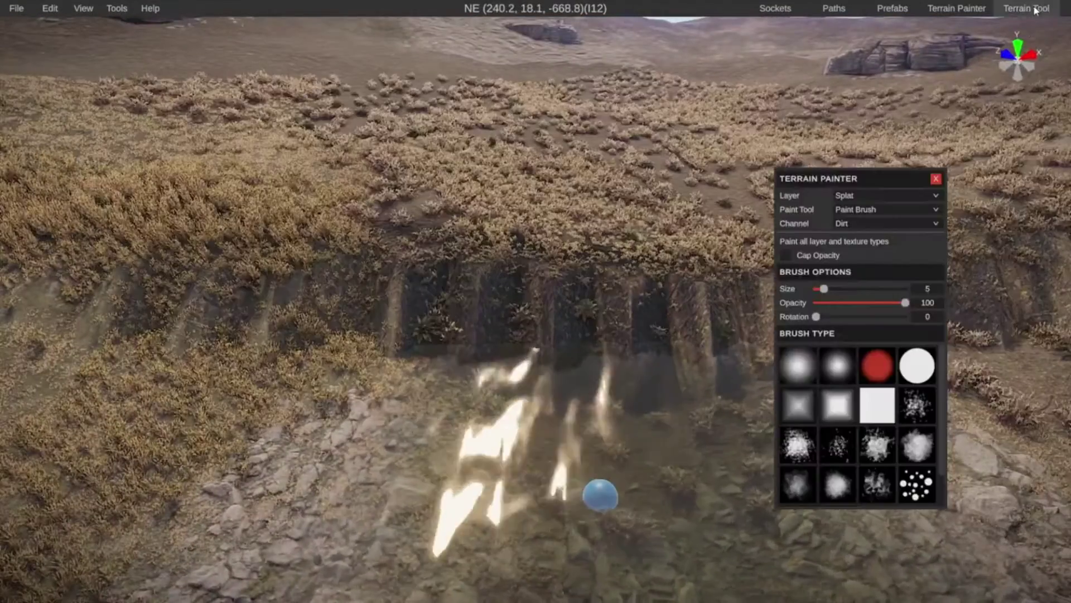
pyautogui.click(1026, 8)
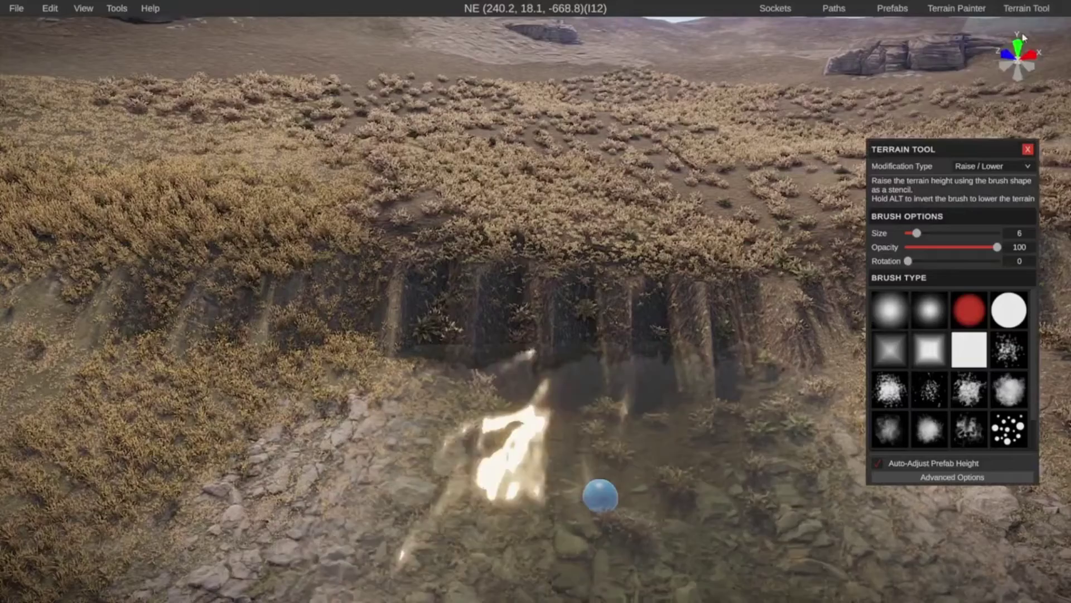
pyautogui.click(981, 166)
pyautogui.click(985, 208)
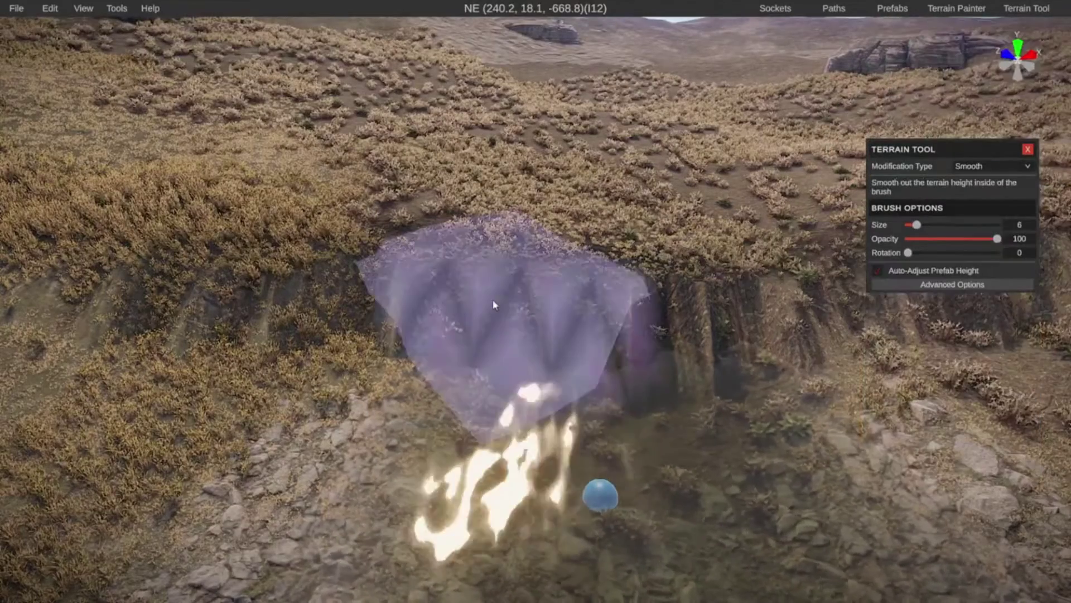
pyautogui.click(916, 225)
pyautogui.moveTo(688, 290)
pyautogui.mouseDown()
pyautogui.moveTo(426, 283)
pyautogui.moveTo(753, 359)
pyautogui.mouseUp()
pyautogui.press('d')
pyautogui.moveTo(753, 359)
pyautogui.mouseDown(button='right')
pyautogui.moveTo(885, 375)
pyautogui.moveTo(618, 336)
pyautogui.mouseUp(button='right')
pyautogui.hotkey('ctrl', 'z')
# Examine the overview map of the islands, including the roads and the terrain around the monuments
pyautogui.press('s')
pyautogui.moveTo(541, 357); pyautogui.dragTo(62, 405, button='right')
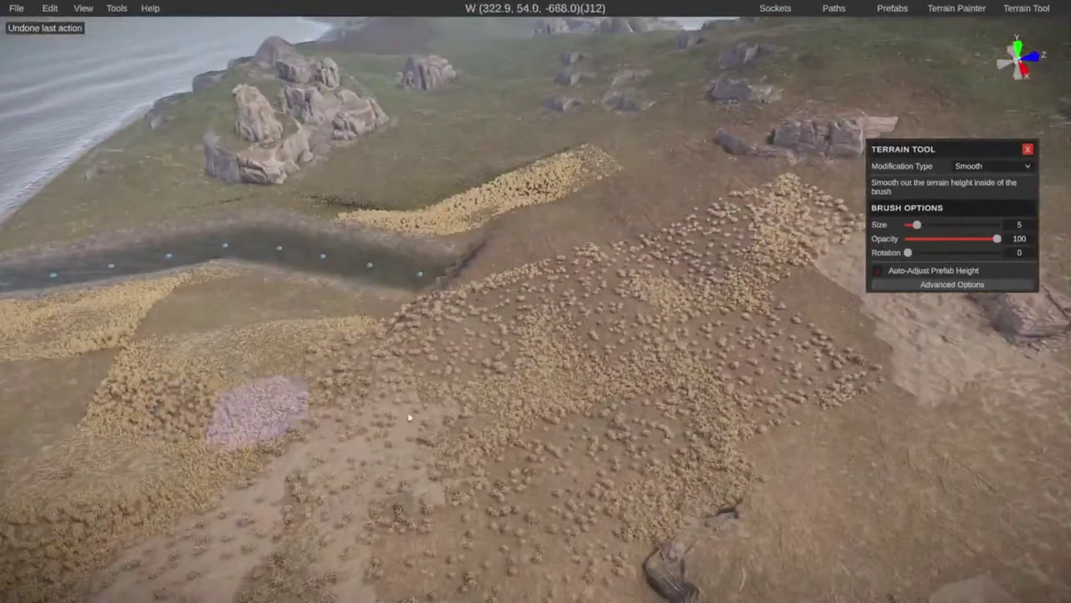
pyautogui.press('m')
pyautogui.scroll(-3, 422, 273)
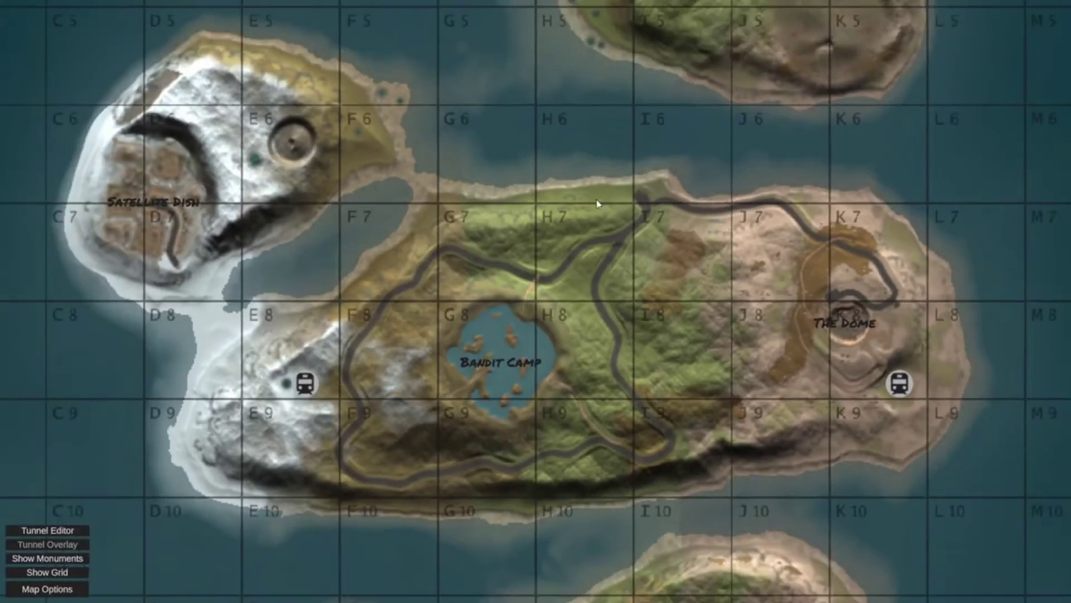
pyautogui.scroll(3, 466, 444)
pyautogui.moveTo(513, 282); pyautogui.dragTo(531, 139)
pyautogui.moveTo(519, 366); pyautogui.dragTo(586, 98)
pyautogui.moveTo(648, 435); pyautogui.dragTo(867, 575)
pyautogui.moveTo(770, 94); pyautogui.dragTo(645, 354)
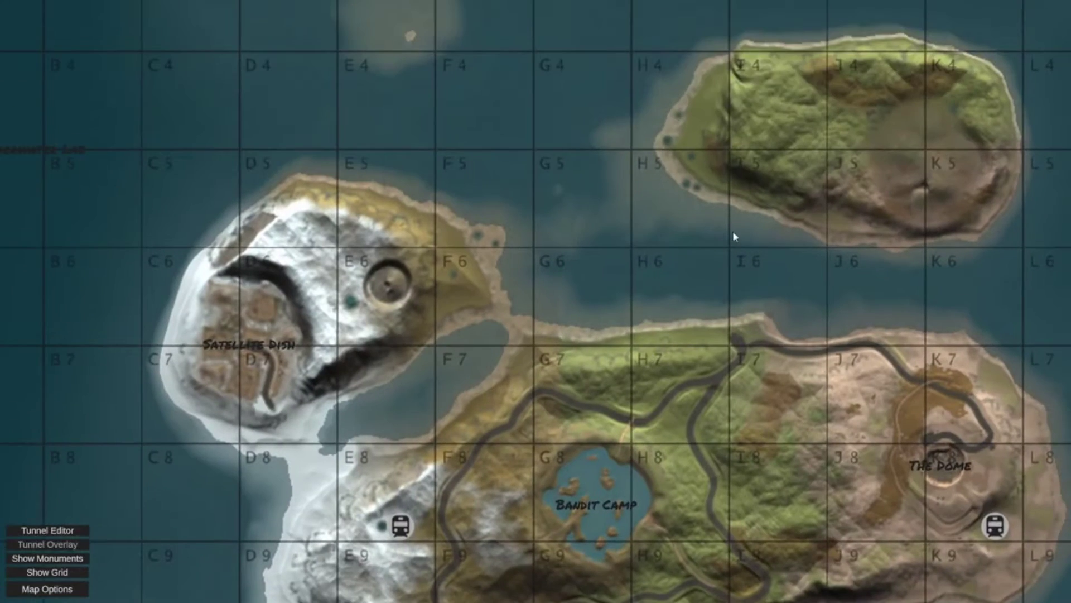
pyautogui.moveTo(734, 234); pyautogui.dragTo(640, 387)
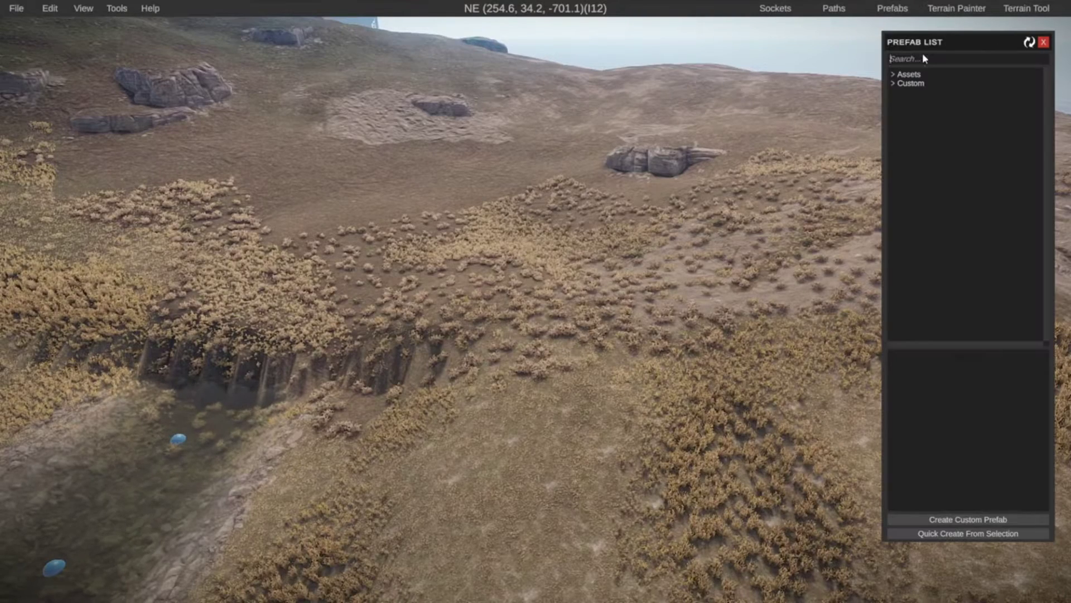
# Search the prefabs for "cliff" and place Cliff Double Height A Arid at the river's inland end
pyautogui.click(923, 58)
pyautogui.write('cliff')
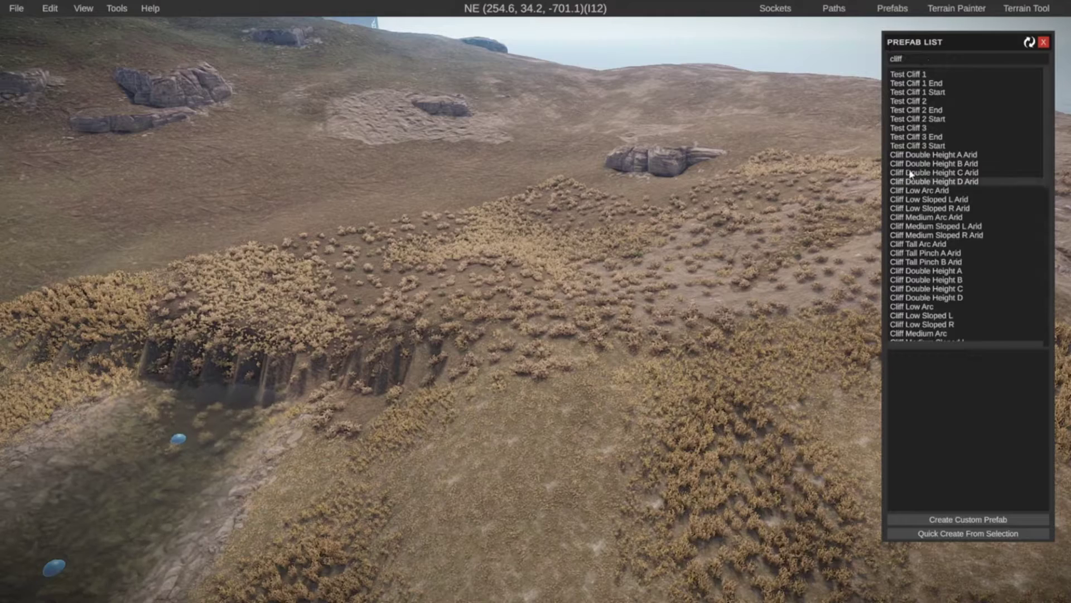
pyautogui.click(918, 157)
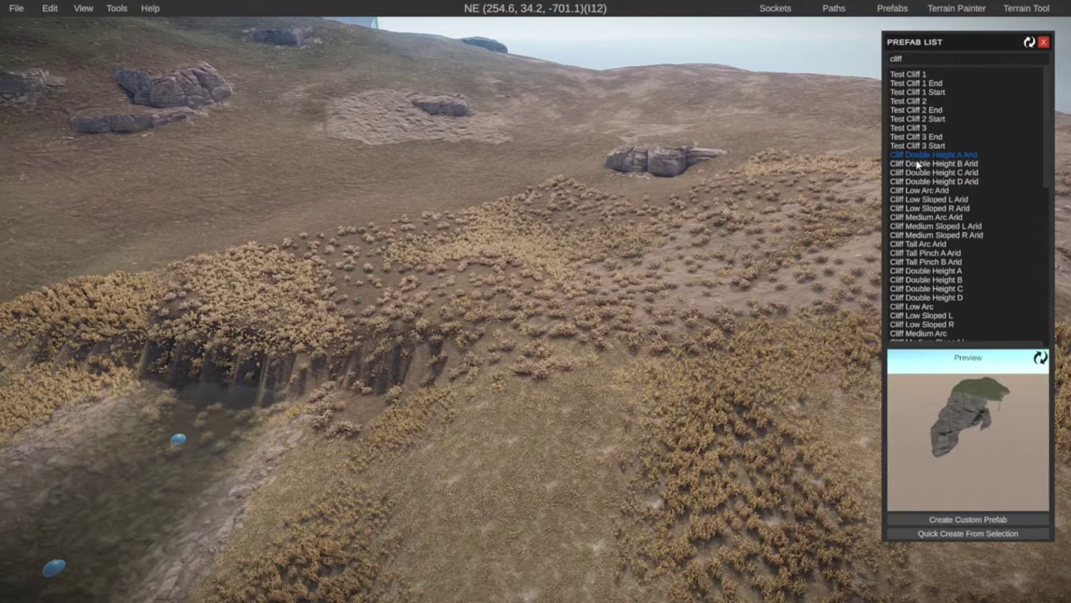
pyautogui.moveTo(918, 160); pyautogui.dragTo(293, 360)
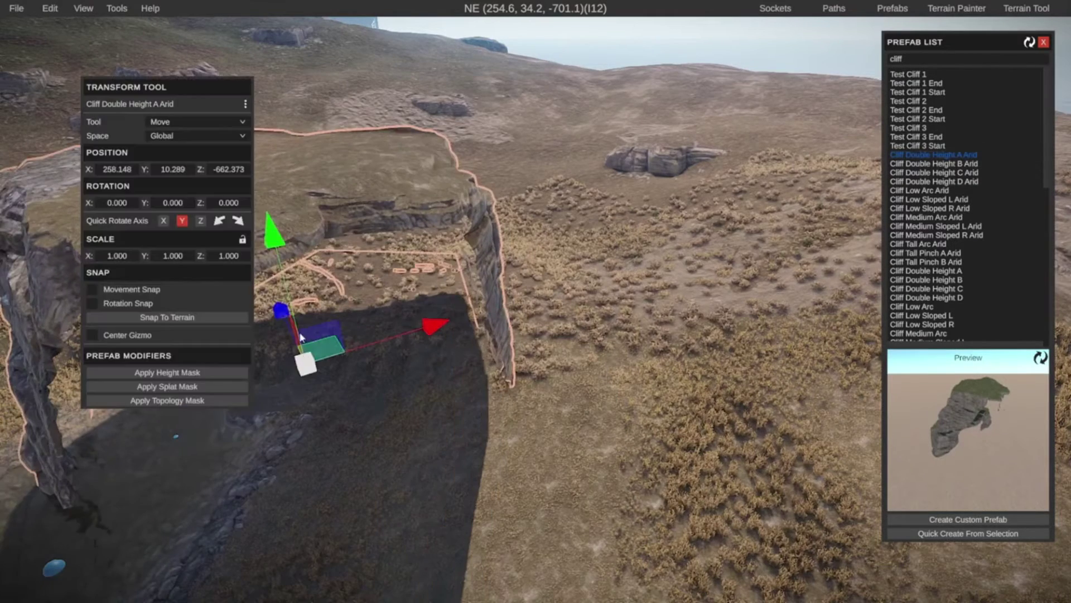
# Rotate the cliff to about 221.7 on Y and position it at about X 252, Y -2.7, Z -658 over the river's end
pyautogui.moveTo(267, 451); pyautogui.dragTo(558, 346)
pyautogui.press('w')
pyautogui.press('a')
pyautogui.moveTo(558, 345); pyautogui.dragTo(664, 351, button='right')
pyautogui.moveTo(727, 200); pyautogui.dragTo(586, 446)
pyautogui.moveTo(567, 395); pyautogui.dragTo(528, 373)
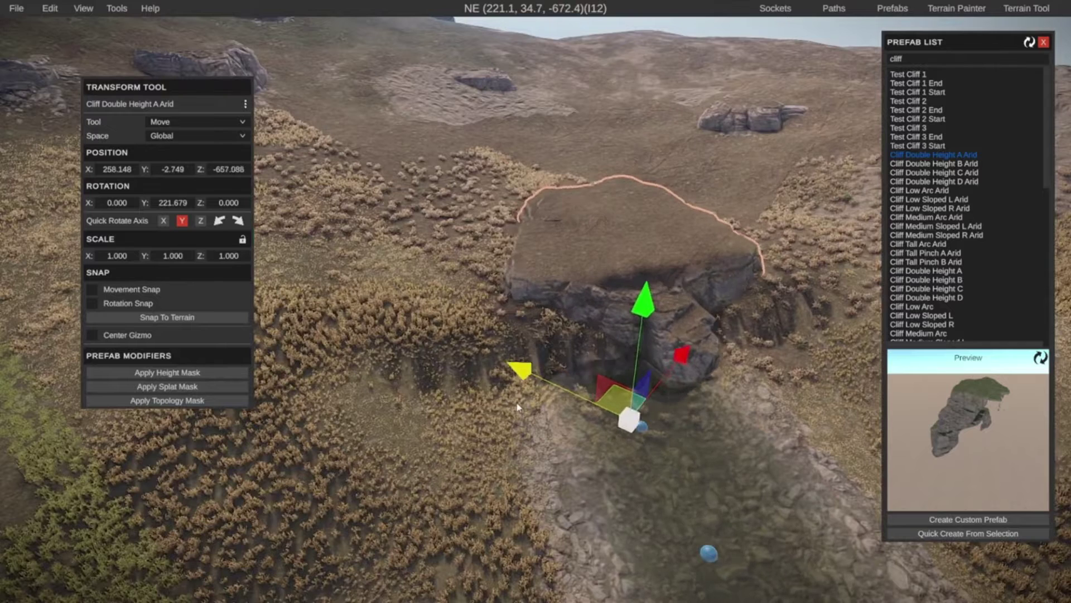
pyautogui.moveTo(649, 394); pyautogui.dragTo(632, 406)
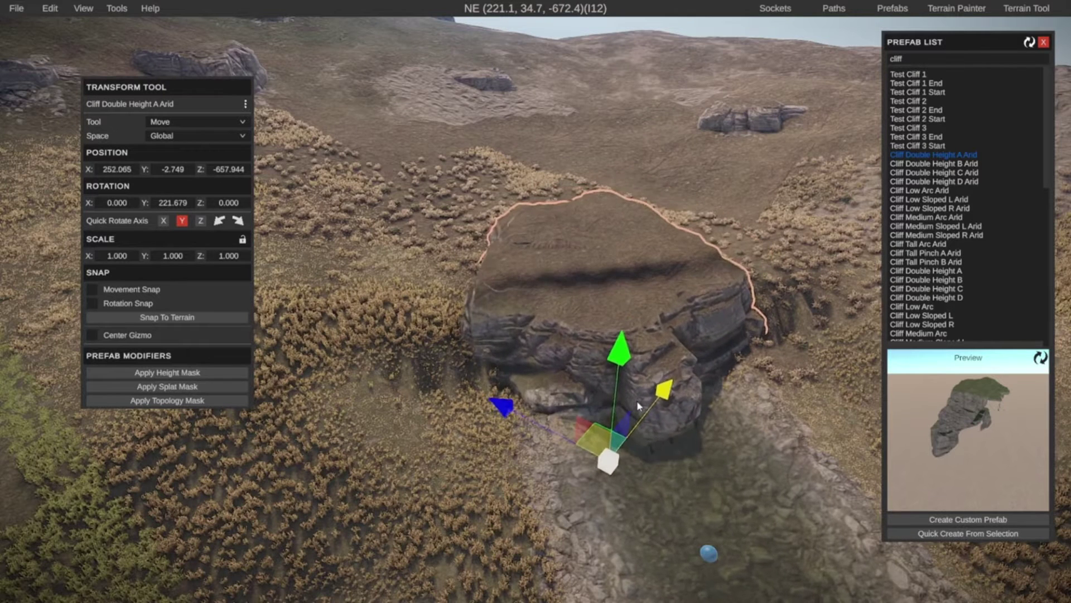
pyautogui.moveTo(639, 406); pyautogui.dragTo(659, 413)
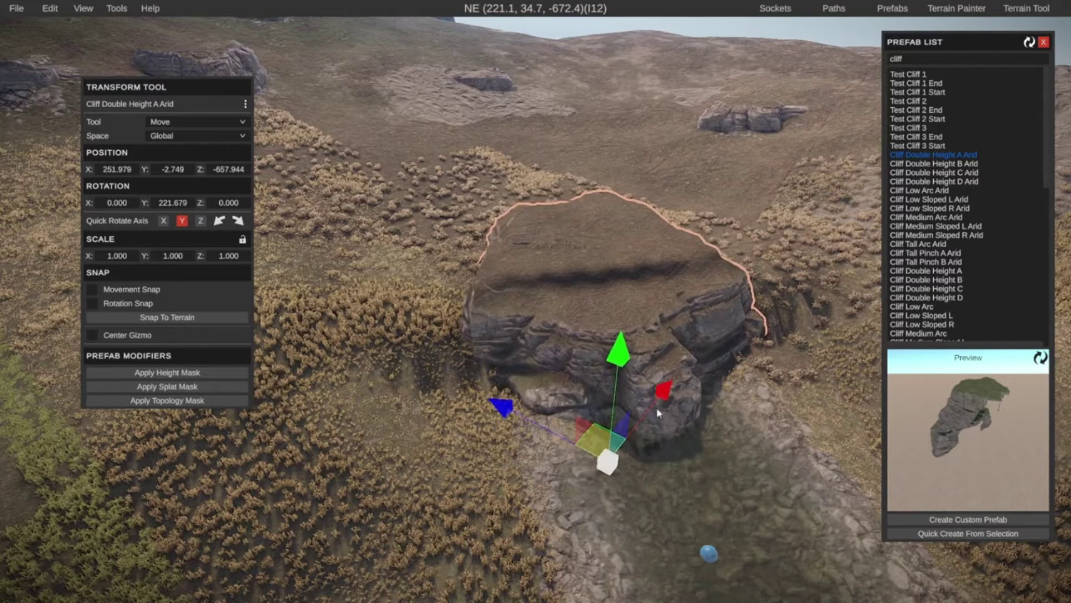
# Apply the cliff prefab's height mask and splat mask to the surrounding terrain
pyautogui.click(188, 371)
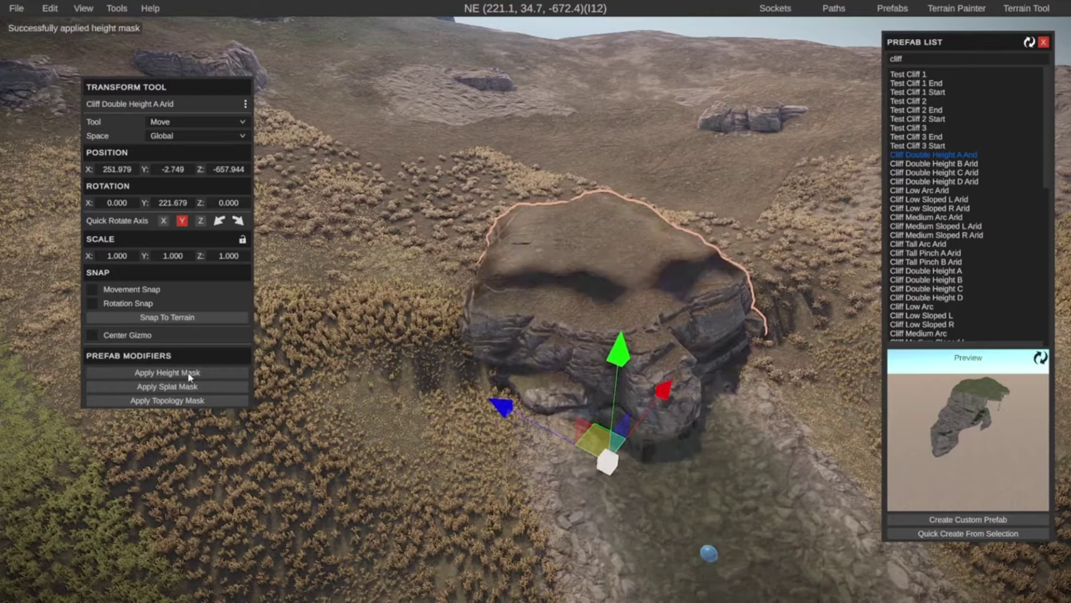
pyautogui.click(202, 386)
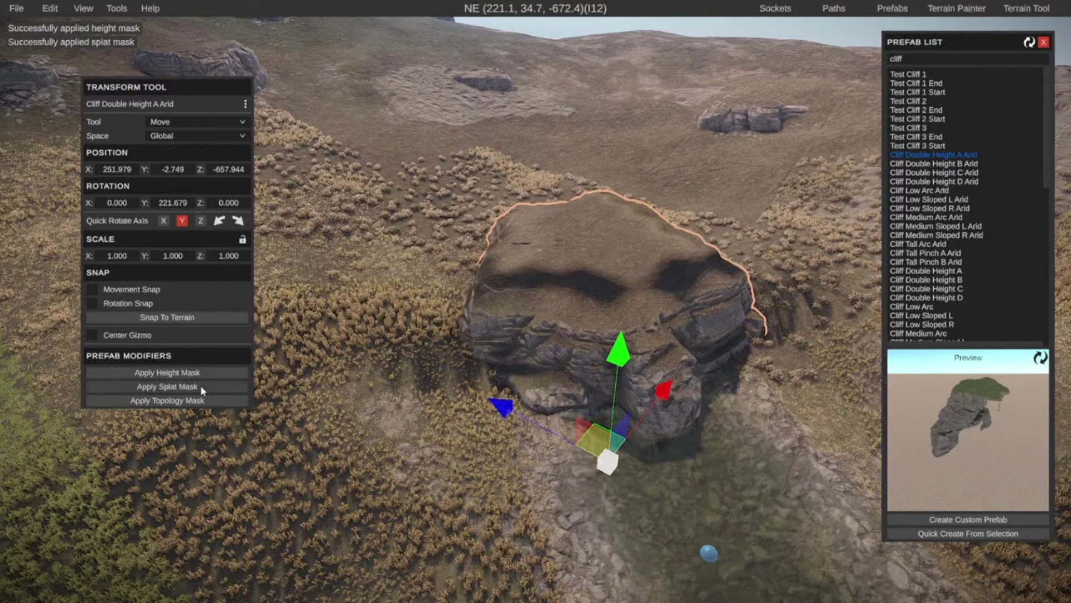
pyautogui.press('s')
pyautogui.press('a')
pyautogui.moveTo(564, 491); pyautogui.dragTo(608, 295, button='right')
pyautogui.click(194, 162)
pyautogui.moveTo(522, 320); pyautogui.dragTo(568, 413, button='right')
pyautogui.press('s')
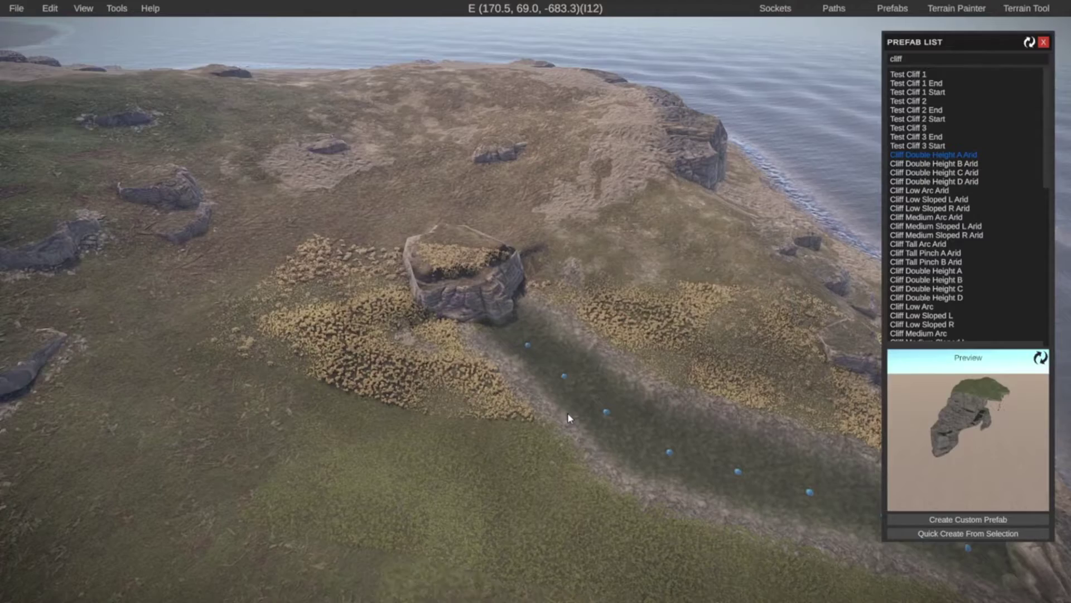
# Create a new path of type Road on the grassy field near the coastal rocks
pyautogui.moveTo(568, 414); pyautogui.dragTo(1045, 323, button='right')
pyautogui.press('w')
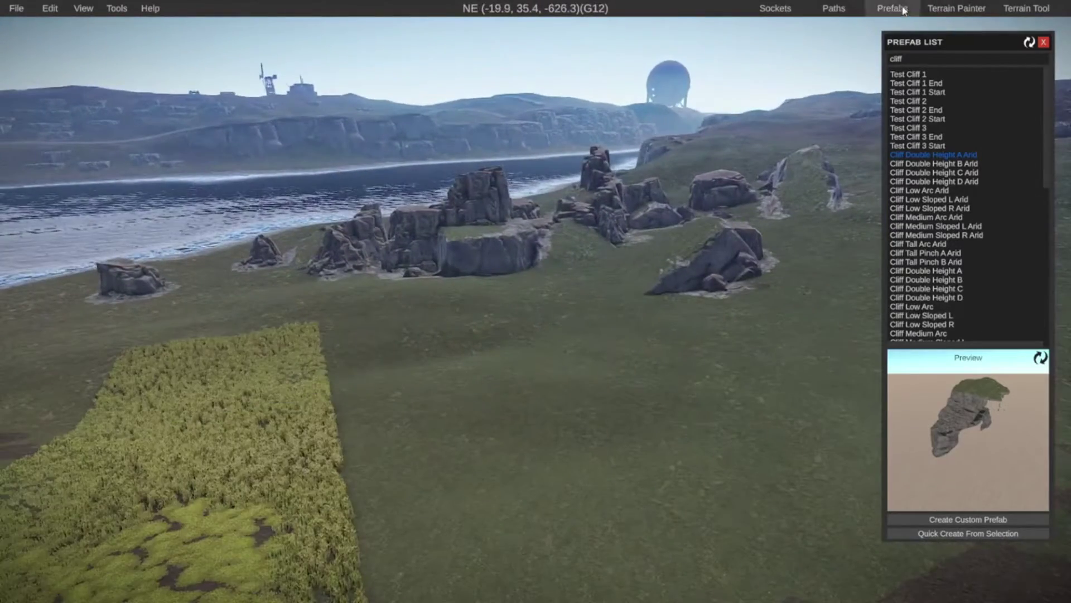
pyautogui.click(905, 10)
pyautogui.moveTo(608, 321); pyautogui.dragTo(677, 385, button='right')
pyautogui.click(843, 8)
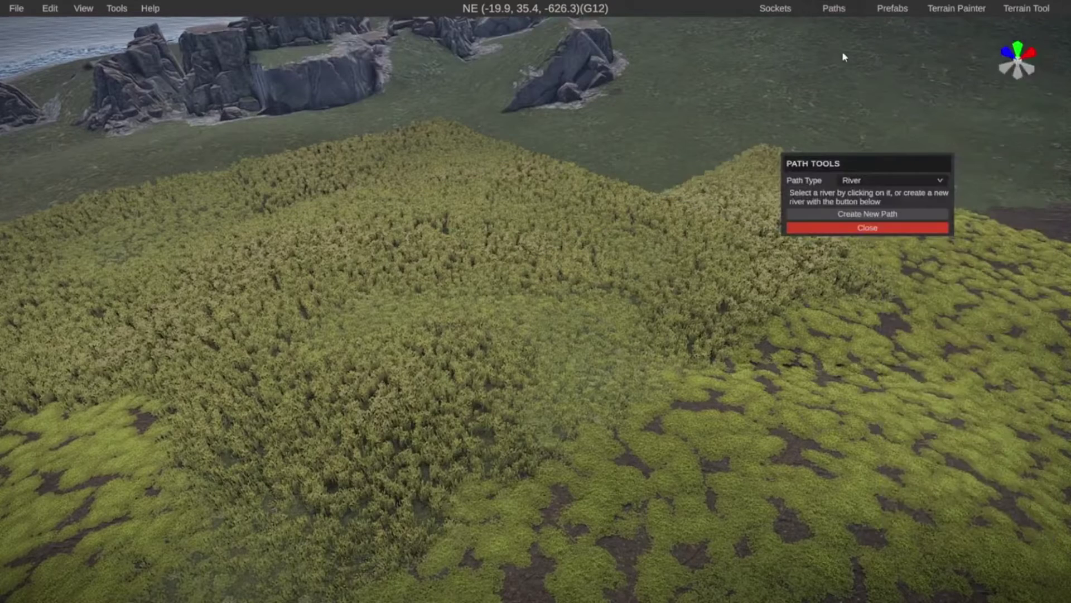
pyautogui.click(864, 183)
pyautogui.click(862, 194)
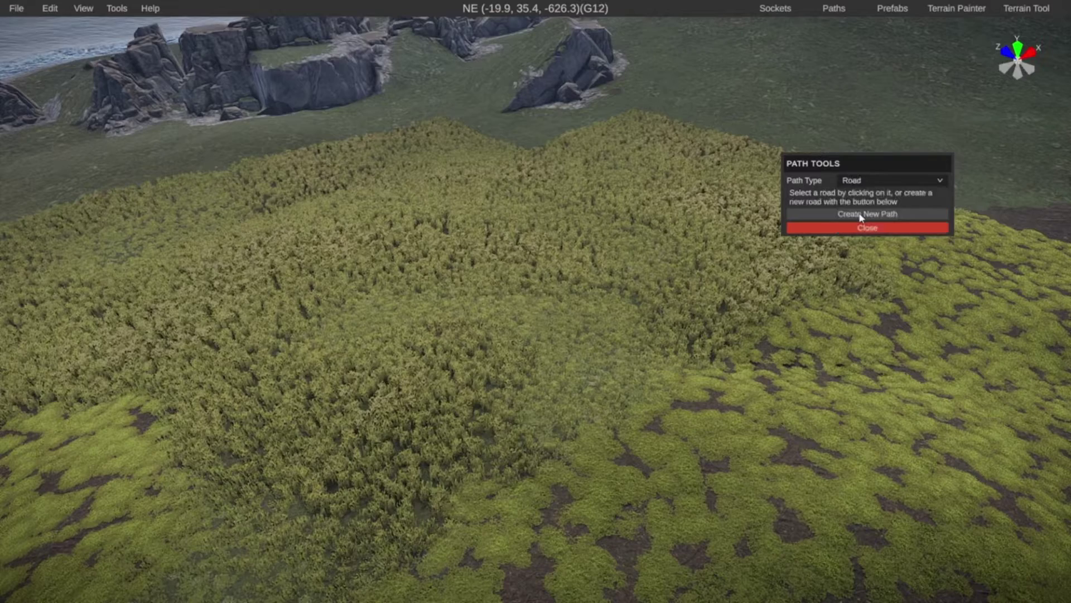
pyautogui.click(861, 215)
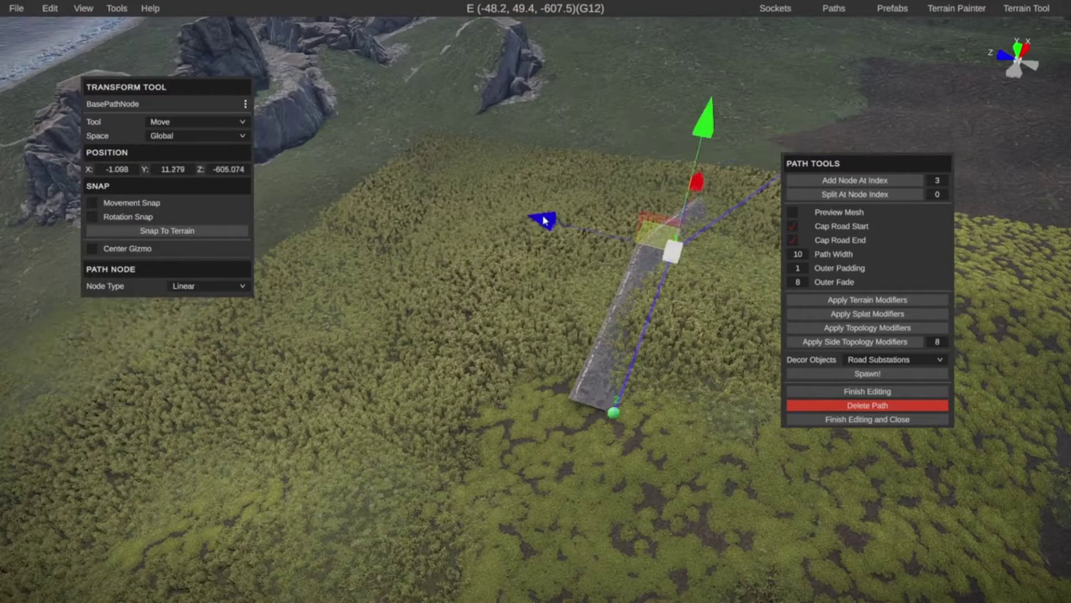
# Move the road's middle node to about Z -591 and its end node to about Z -568, snapping both to the terrain
pyautogui.moveTo(563, 195); pyautogui.dragTo(376, 181)
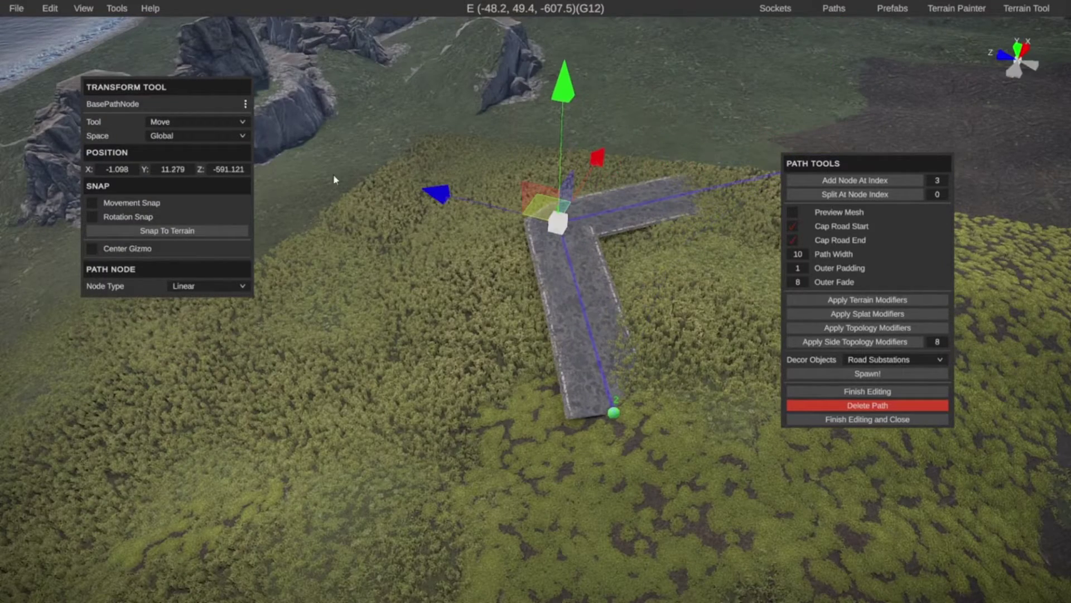
pyautogui.click(134, 229)
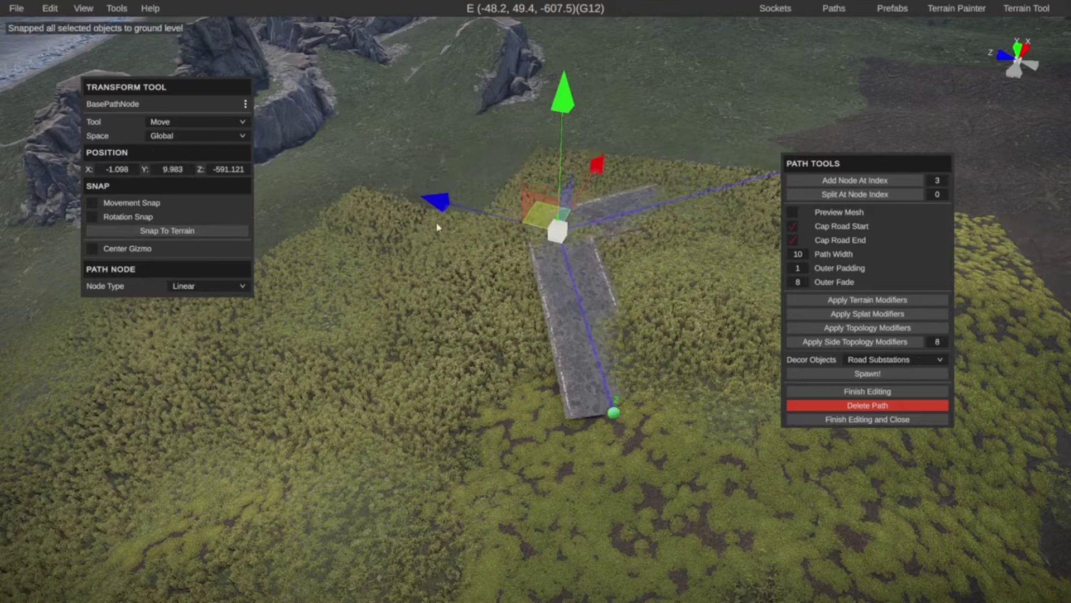
pyautogui.click(615, 414)
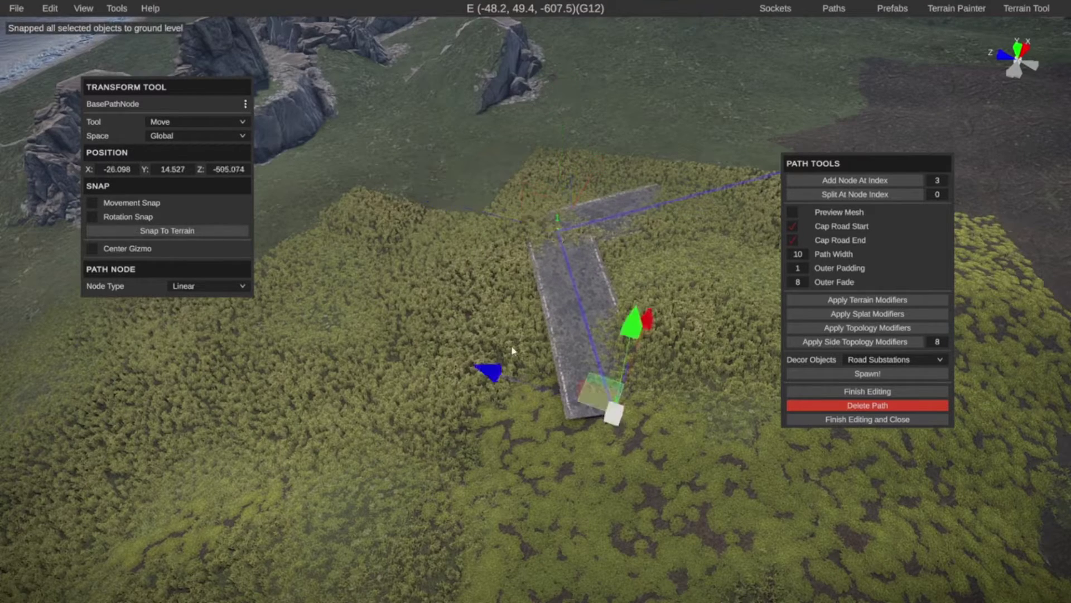
pyautogui.moveTo(488, 370); pyautogui.dragTo(134, 249)
pyautogui.click(161, 232)
# Add a road node beyond the end, move it to about X -34, Z -541 and snap it to the terrain
pyautogui.moveTo(342, 361); pyautogui.dragTo(635, 437, button='right')
pyautogui.press('a')
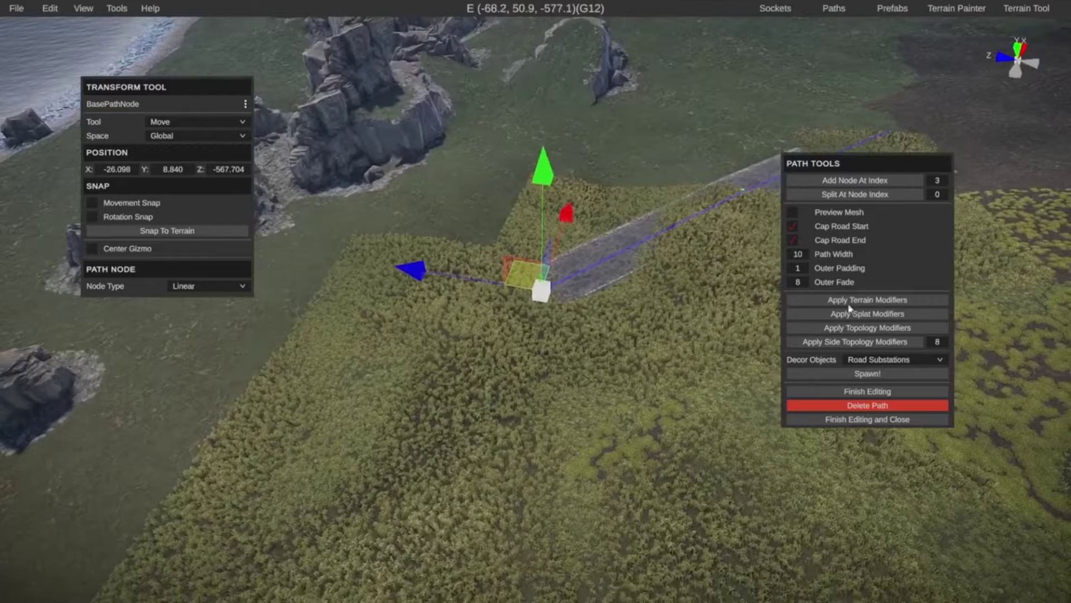
pyautogui.click(853, 184)
pyautogui.press('a')
pyautogui.moveTo(333, 352); pyautogui.dragTo(329, 379, button='right')
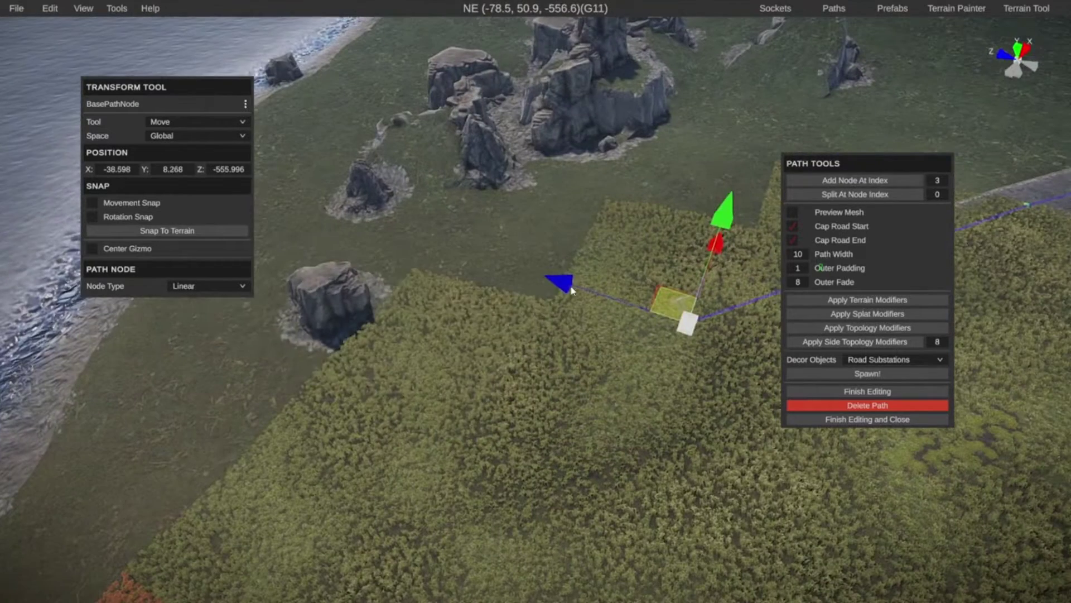
pyautogui.moveTo(570, 287); pyautogui.dragTo(445, 263)
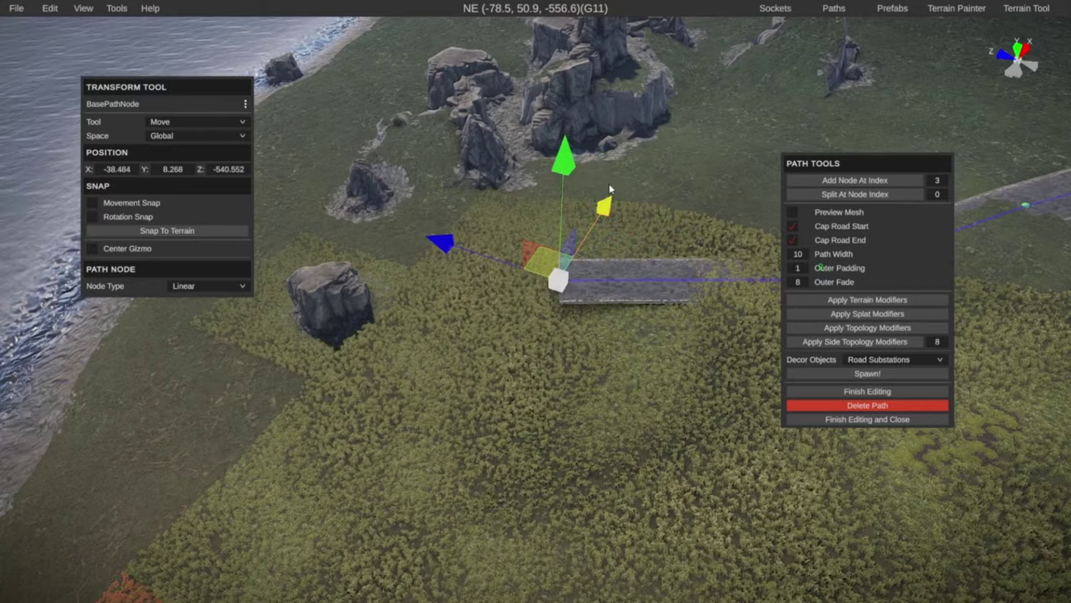
pyautogui.moveTo(608, 193); pyautogui.dragTo(623, 172)
pyautogui.click(135, 230)
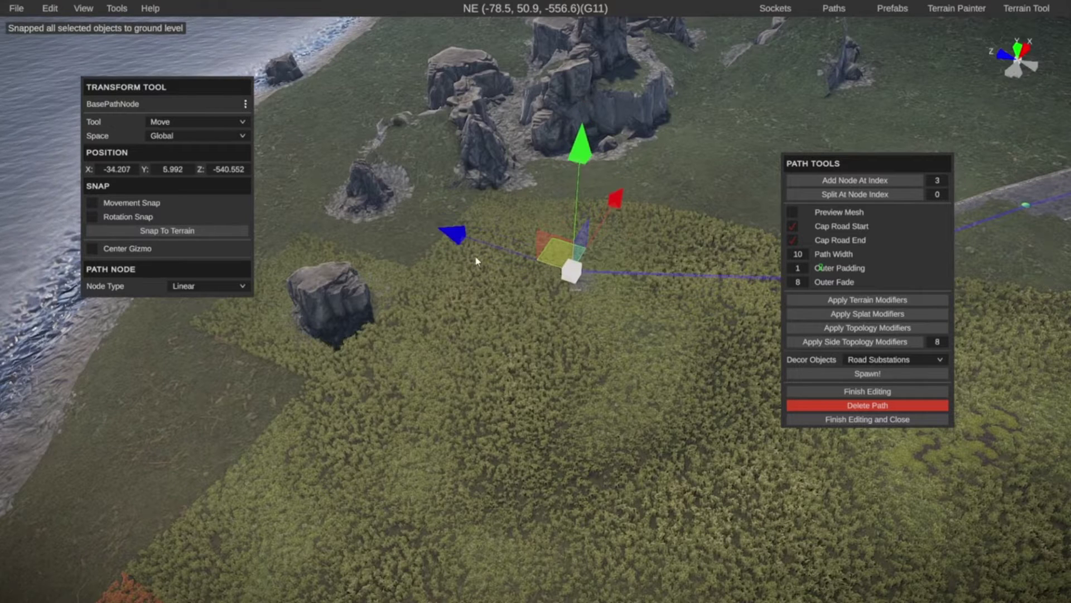
# Extend the road toward the coast with another node at about X -44, Z -501 and snap it to the terrain
pyautogui.moveTo(455, 223); pyautogui.dragTo(378, 240)
pyautogui.moveTo(268, 221); pyautogui.dragTo(119, 207)
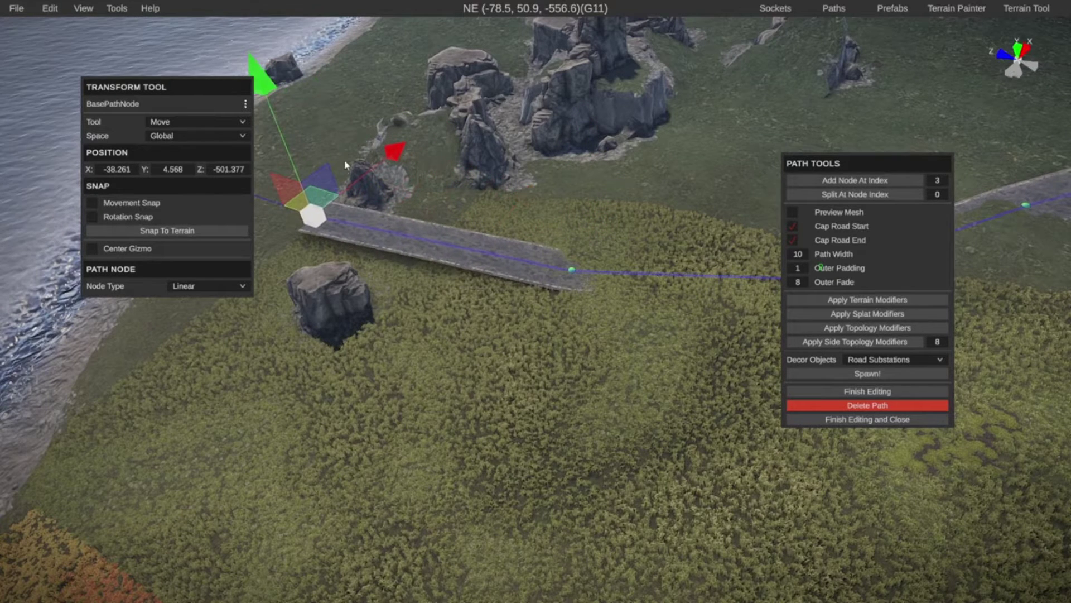
pyautogui.moveTo(386, 161); pyautogui.dragTo(345, 167)
pyautogui.click(174, 231)
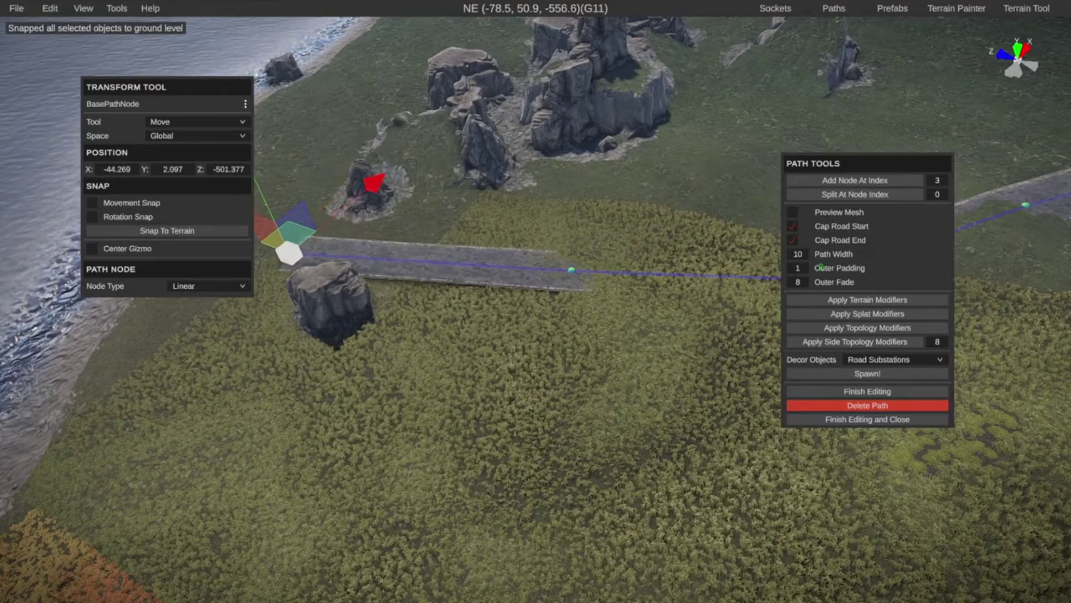
# Apply the terrain modifiers and the splat modifiers to the whole road path
pyautogui.press('a')
pyautogui.moveTo(505, 352); pyautogui.dragTo(591, 359, button='right')
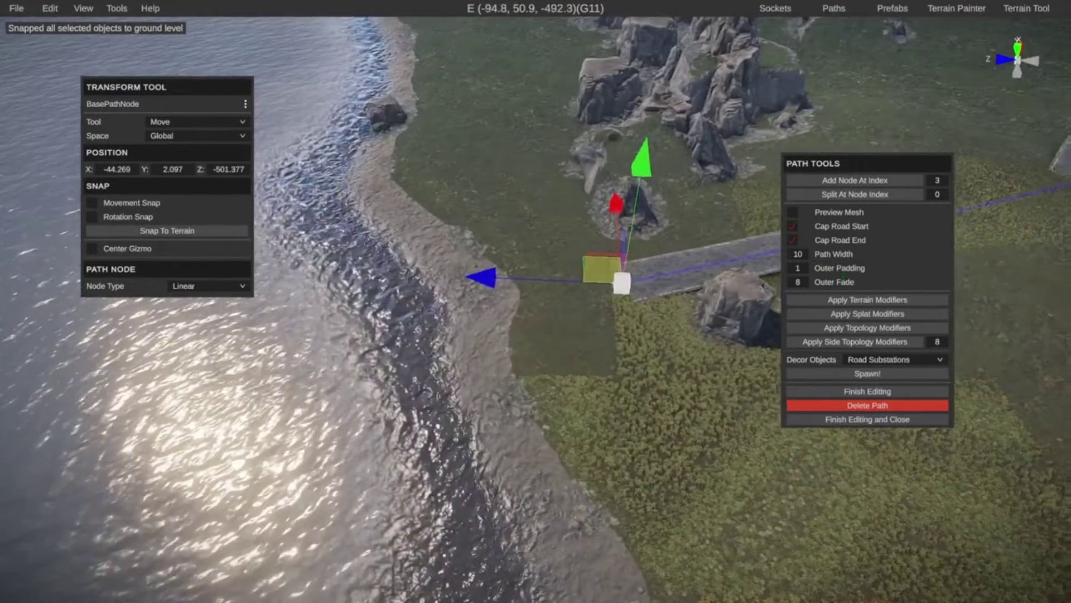
pyautogui.press('d')
pyautogui.moveTo(438, 323); pyautogui.dragTo(467, 293, button='right')
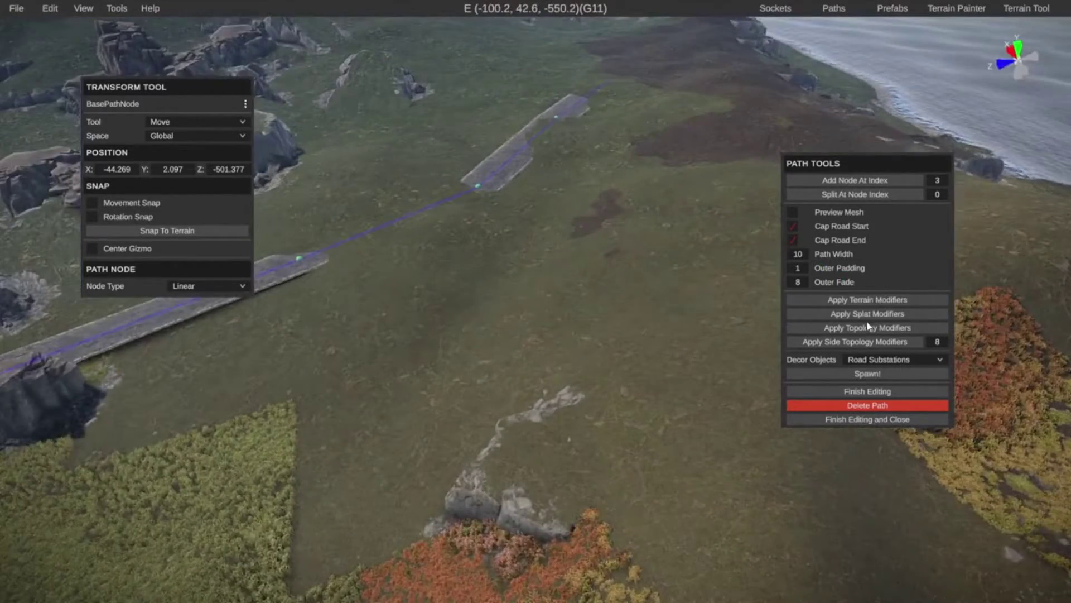
pyautogui.click(879, 300)
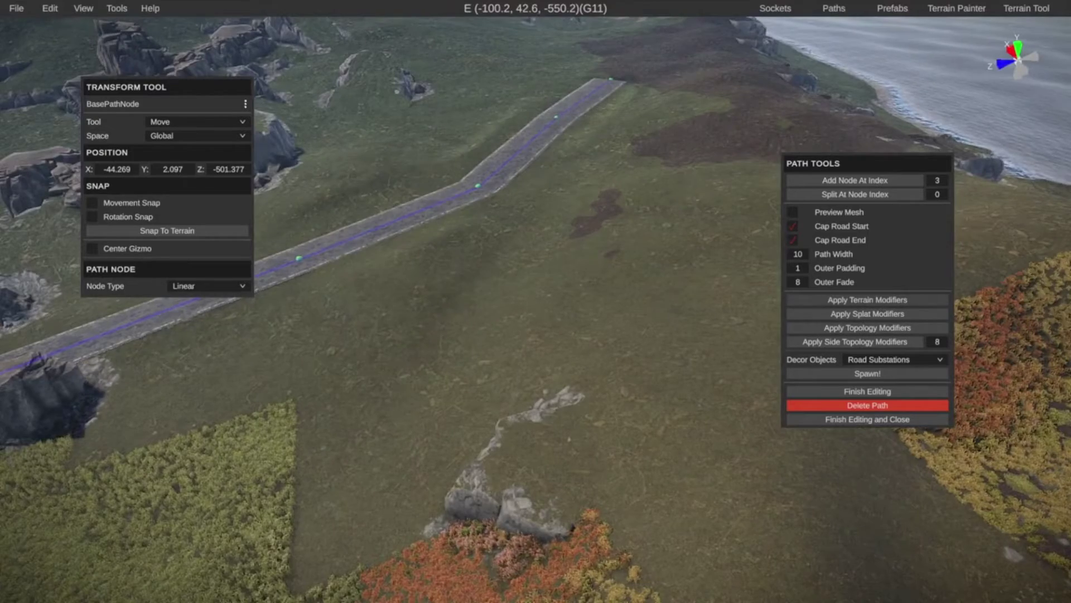
pyautogui.moveTo(485, 252); pyautogui.dragTo(473, 240, button='right')
pyautogui.click(861, 312)
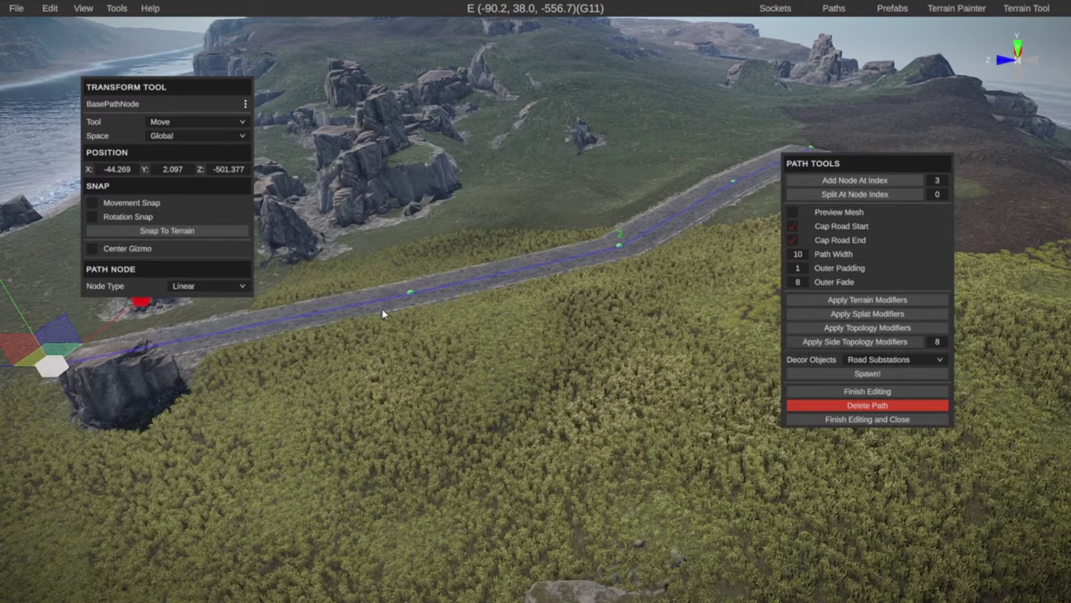
# Spawn Road Substations as decor objects for the road and deselect the path node
pyautogui.click(849, 359)
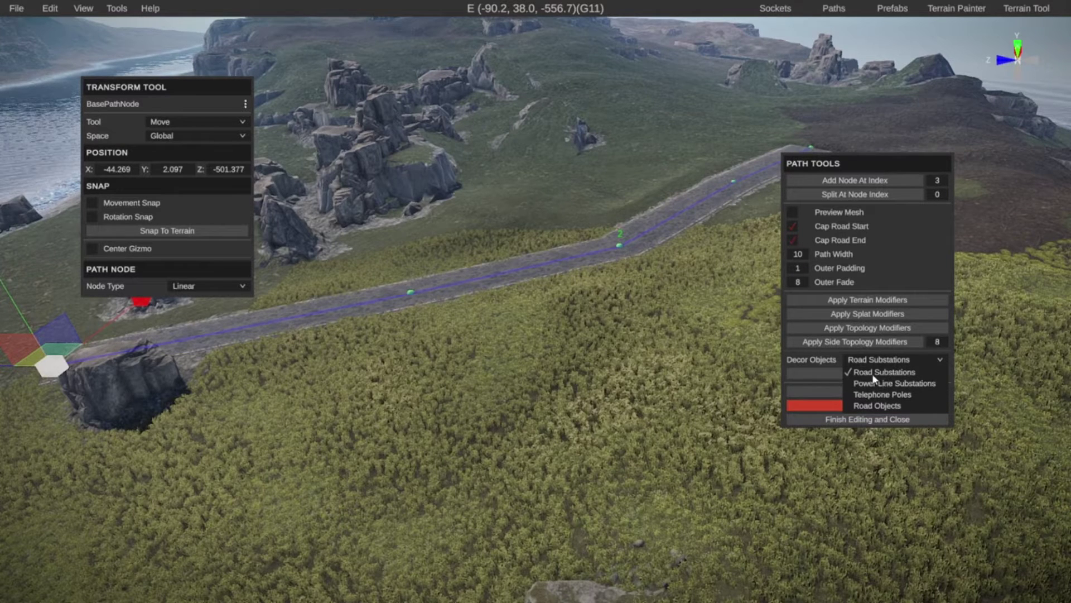
pyautogui.click(874, 375)
pyautogui.click(856, 375)
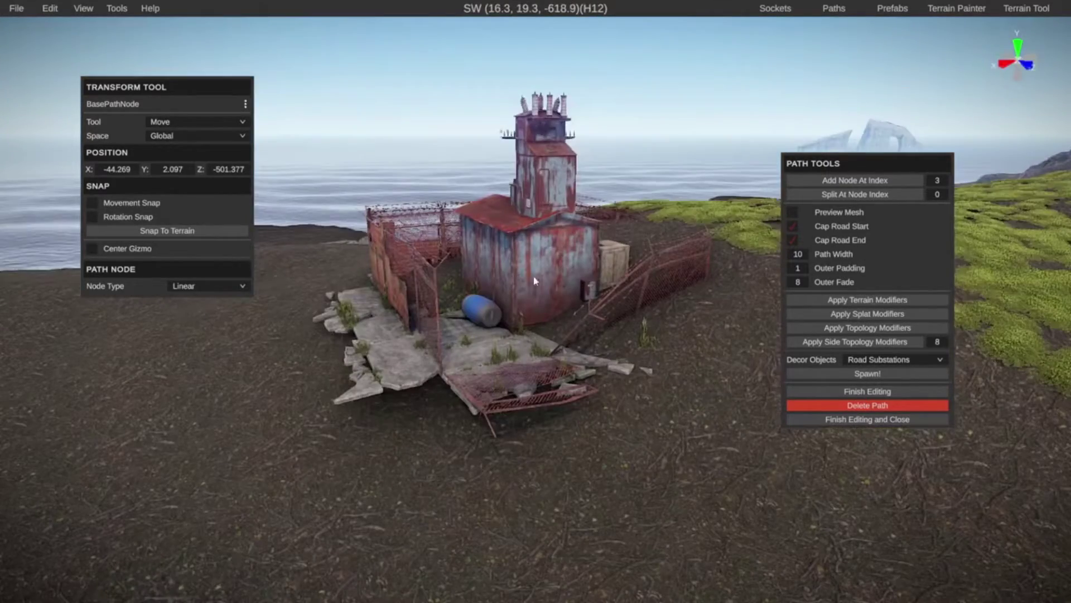
pyautogui.click(540, 324)
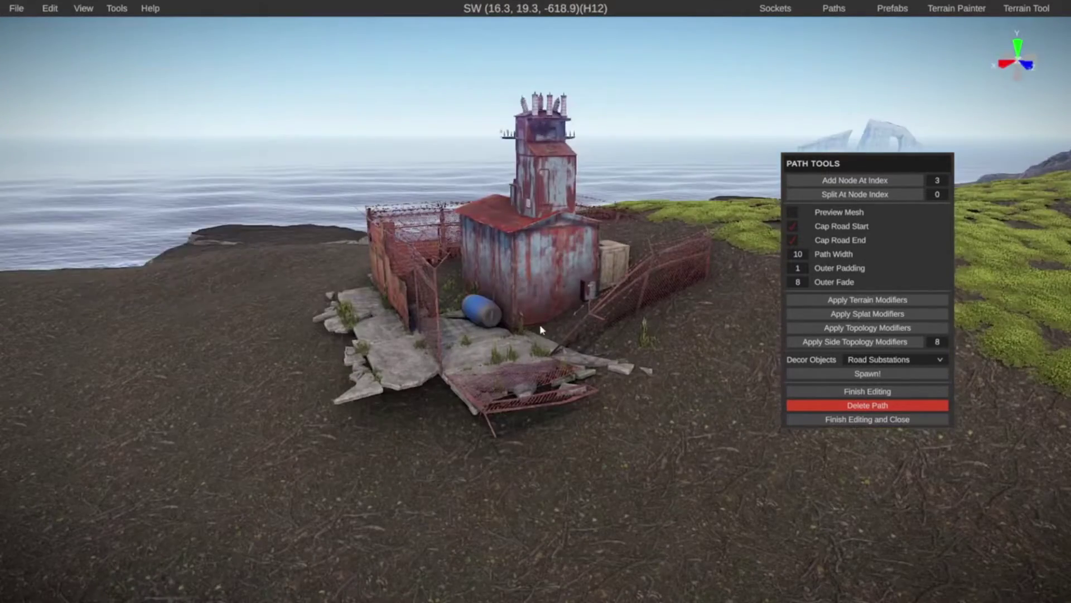
pyautogui.moveTo(531, 297); pyautogui.dragTo(428, 303, button='right')
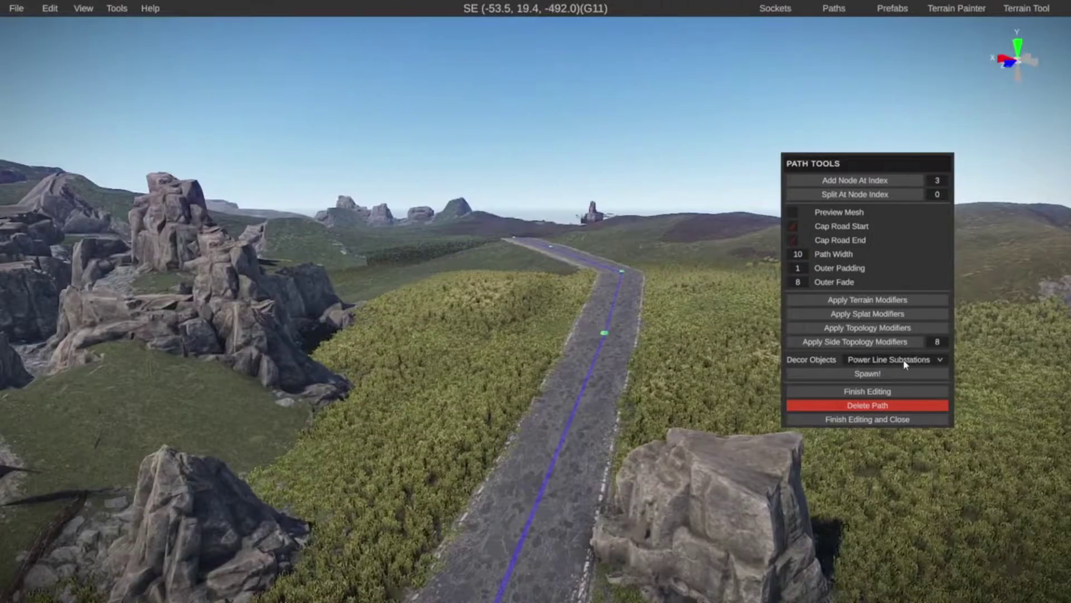
# Spawn Telephone Poles as decor objects along the road
pyautogui.click(905, 362)
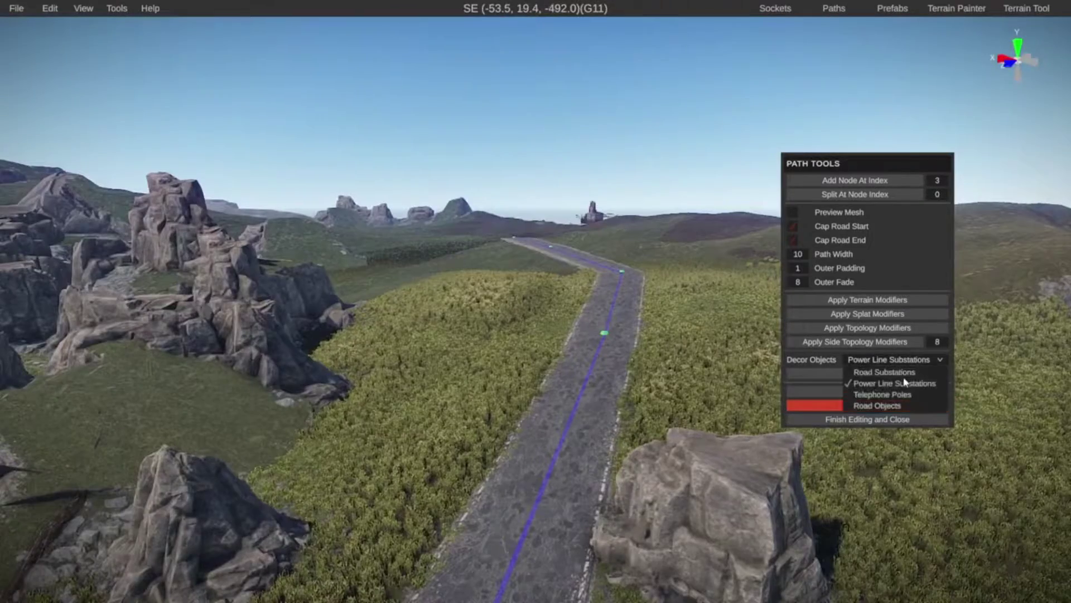
pyautogui.click(893, 395)
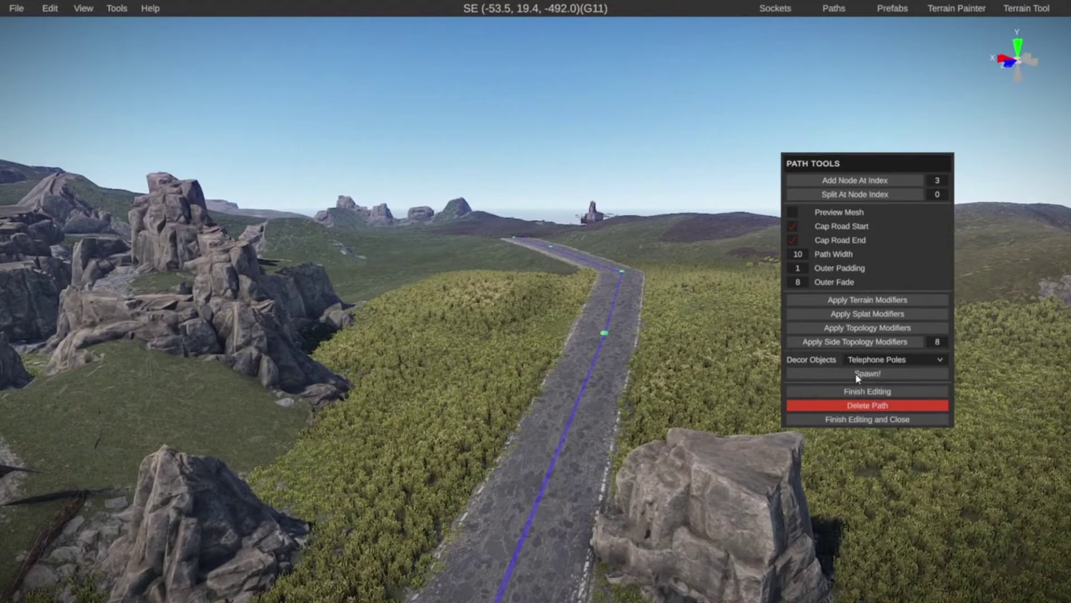
pyautogui.click(858, 378)
pyautogui.press('w')
pyautogui.moveTo(631, 385); pyautogui.dragTo(718, 371, button='right')
# Spawn Road Objects along the road, then finish editing the path and close the path tools
pyautogui.click(867, 362)
pyautogui.click(867, 409)
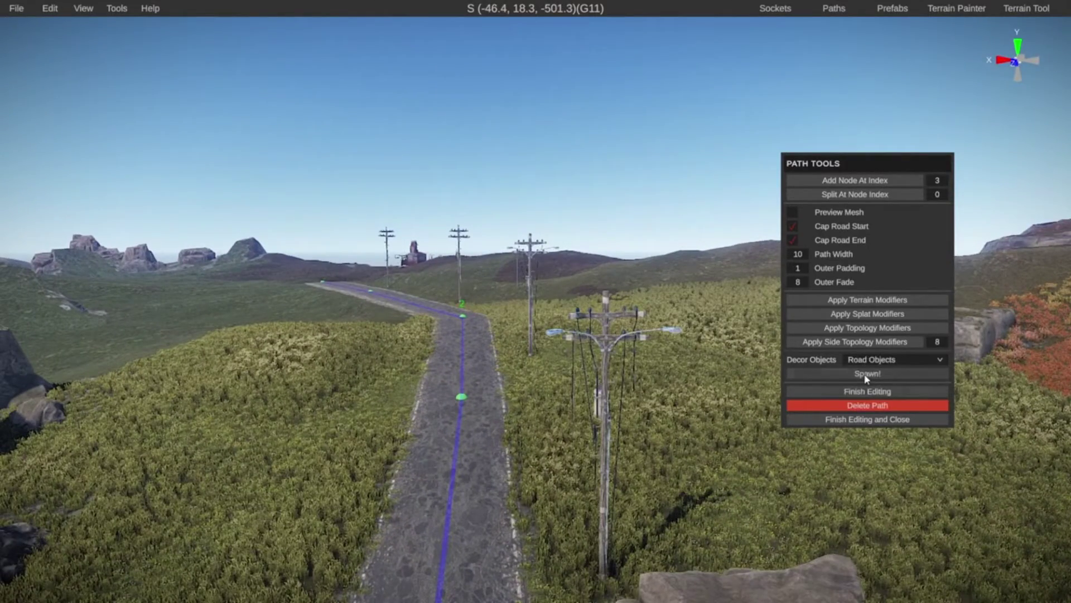
pyautogui.moveTo(581, 381); pyautogui.dragTo(990, 502, button='right')
pyautogui.press('w')
pyautogui.press('w')
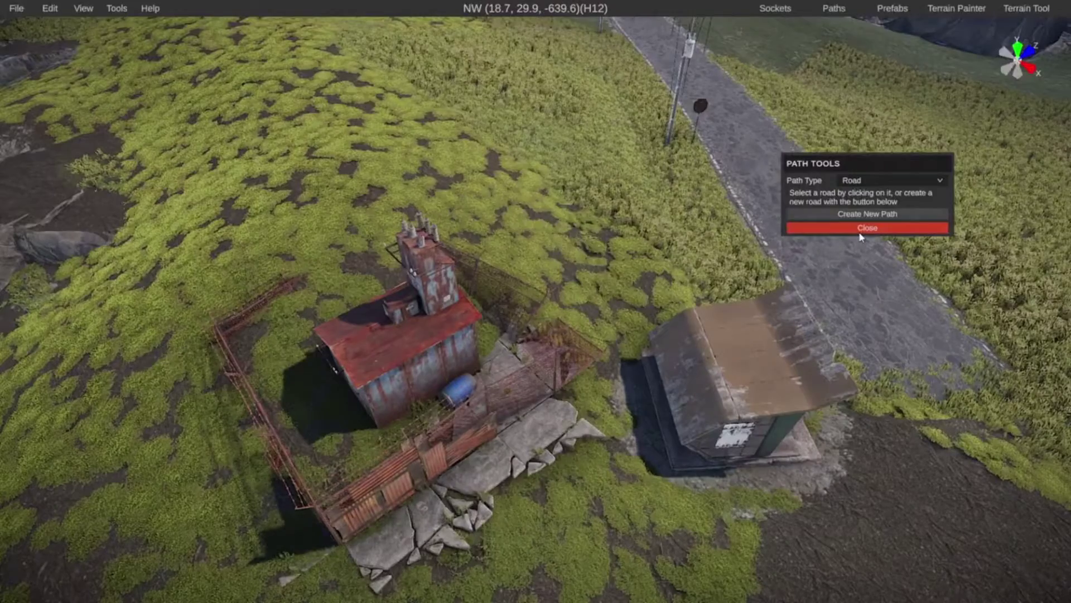
pyautogui.click(862, 228)
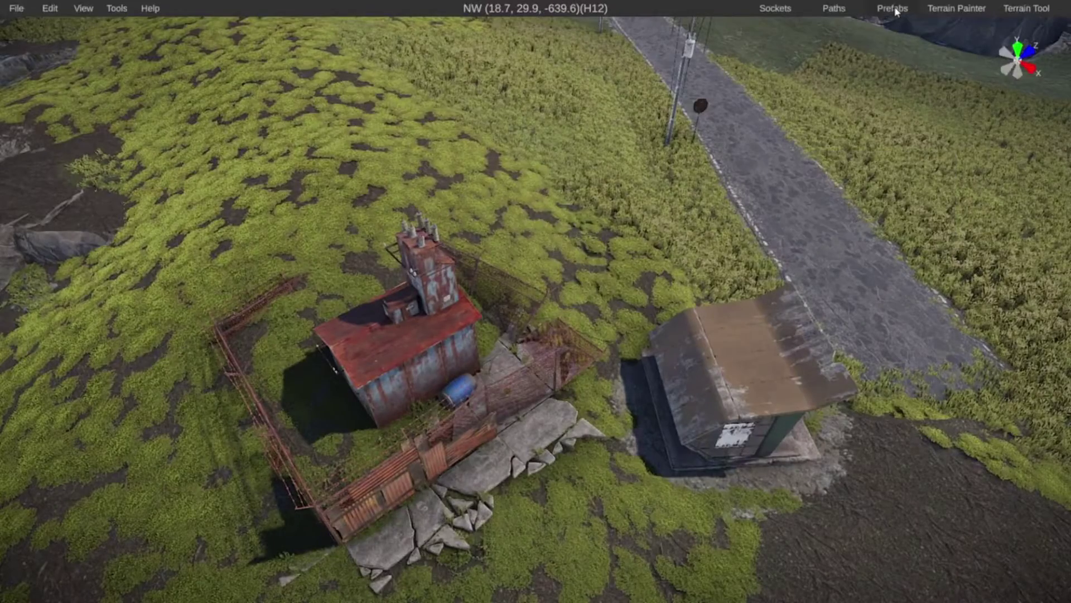
# Open the prefab list, select the small power substation near the road's end and apply its height and splat masks
pyautogui.click(893, 8)
pyautogui.click(879, 25)
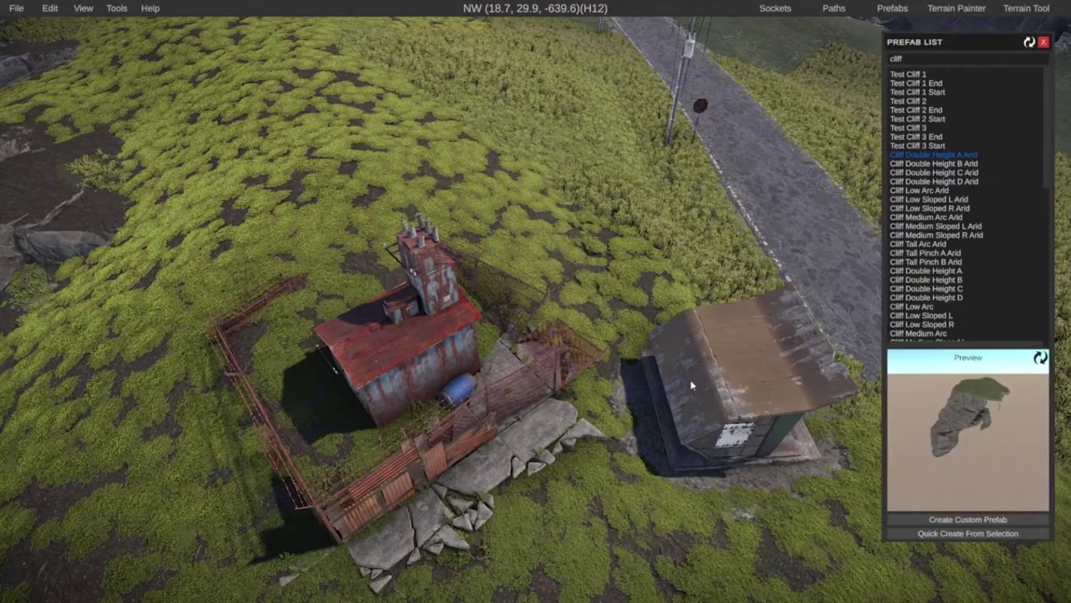
pyautogui.click(705, 416)
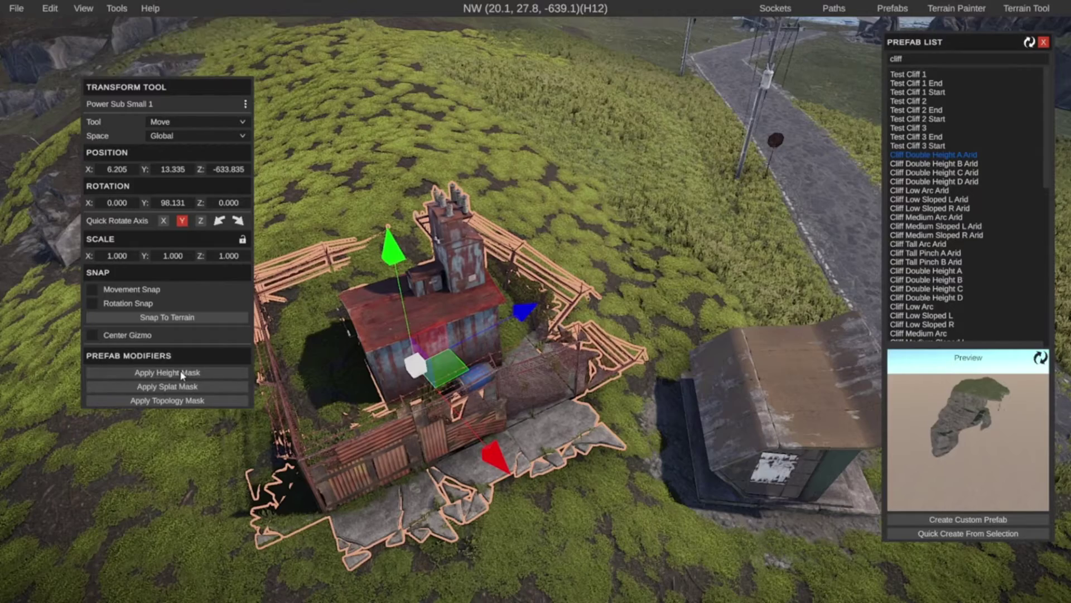
pyautogui.click(182, 372)
pyautogui.moveTo(597, 478); pyautogui.dragTo(218, 423, button='right')
pyautogui.press('s')
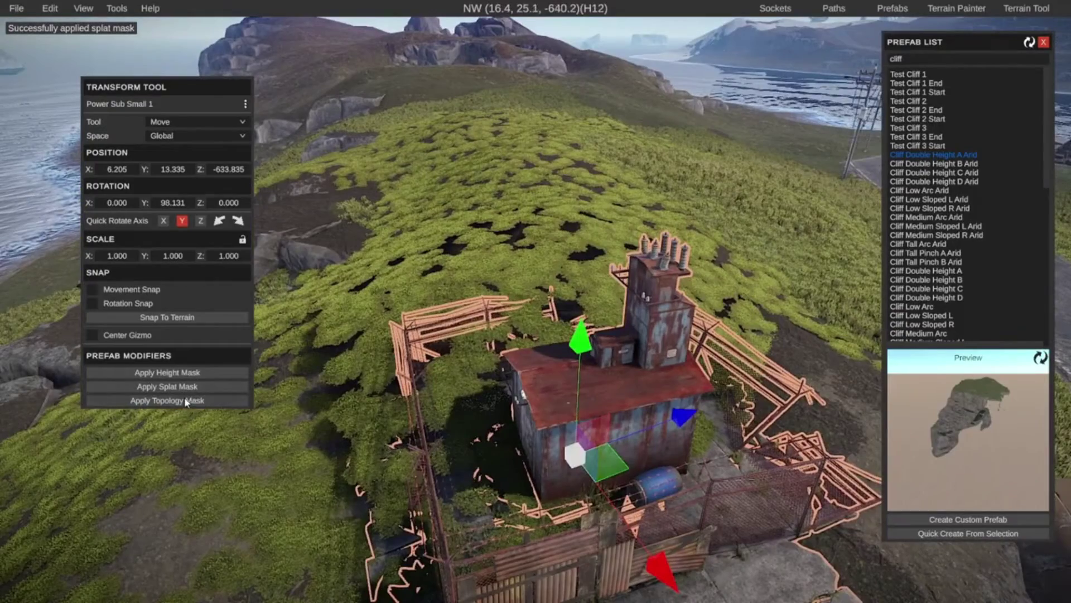
pyautogui.press('s')
pyautogui.moveTo(342, 445); pyautogui.dragTo(20, 352, button='right')
pyautogui.press('a')
pyautogui.press('a')
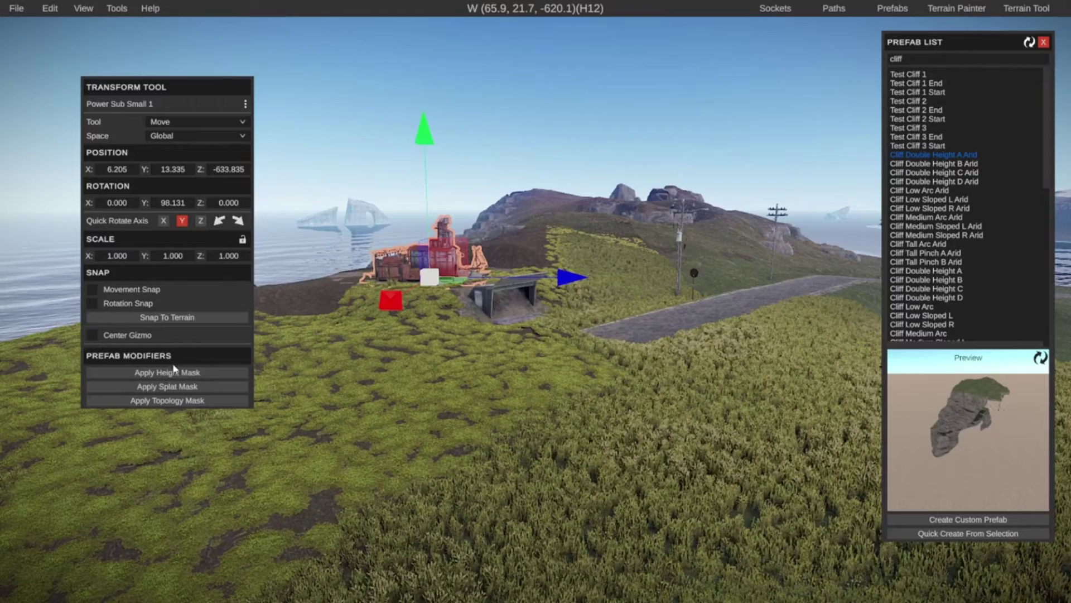
pyautogui.press('w')
pyautogui.moveTo(544, 329); pyautogui.dragTo(572, 339, button='right')
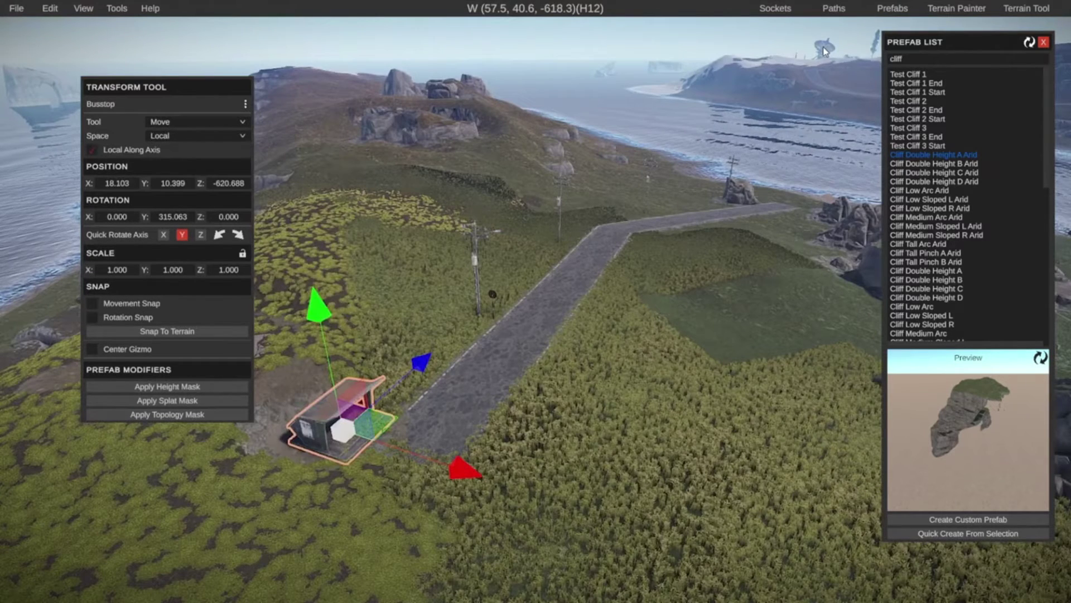
# Reopen the path tools and bring up the choice of path types
pyautogui.click(831, 9)
pyautogui.click(852, 183)
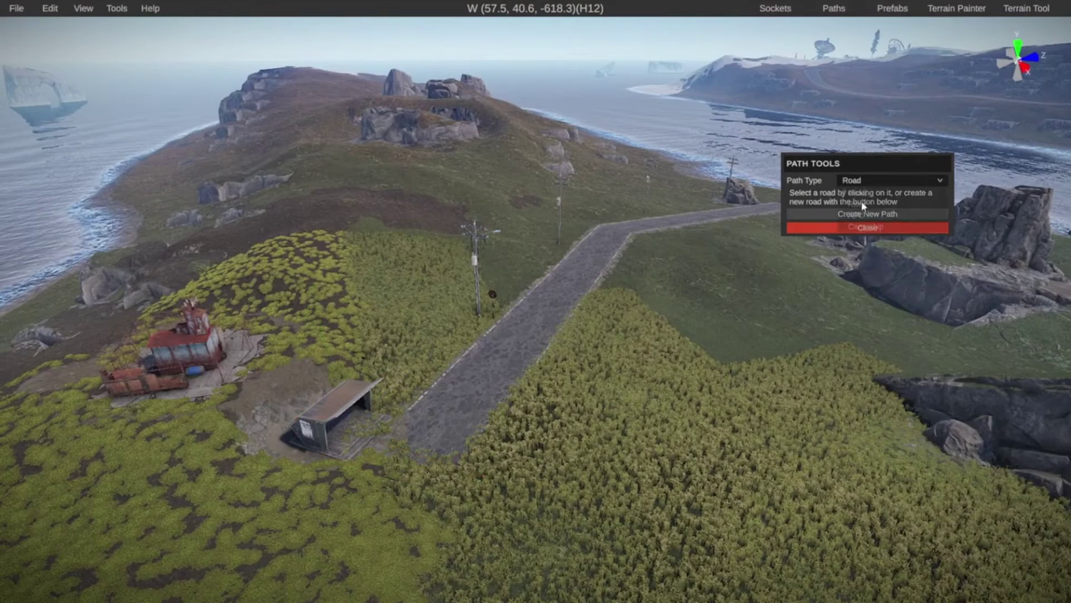